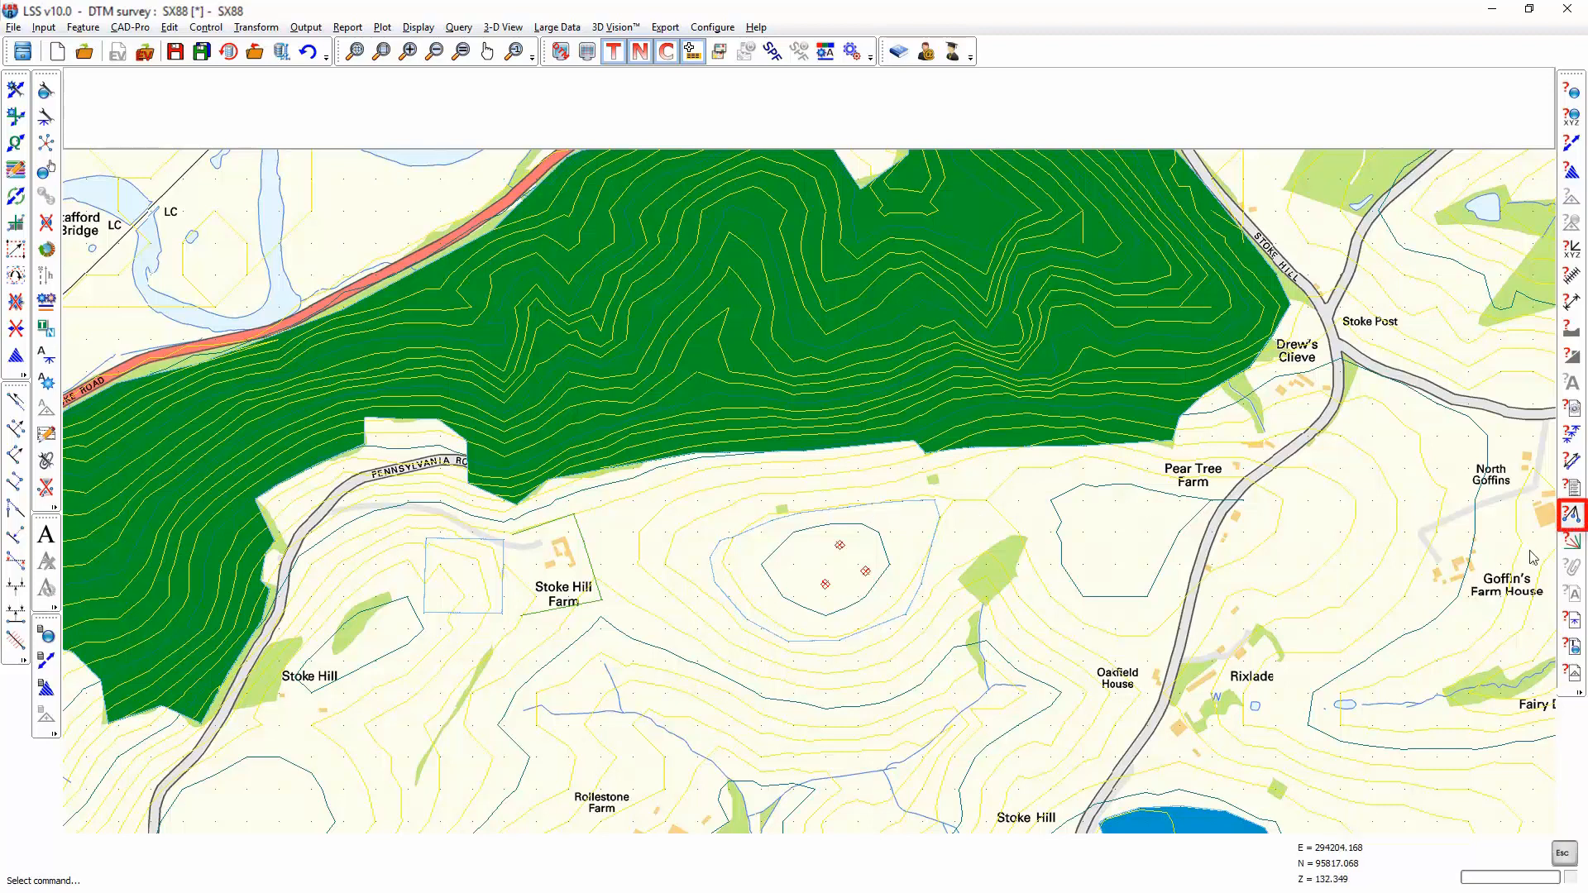
Query point-feature visibility of the 40m turbine (P40T), eye height 1.6 m, maximum sight distance 10000 m, from two eye-points east of Stoke Hill Farm
left_click(1572, 514)
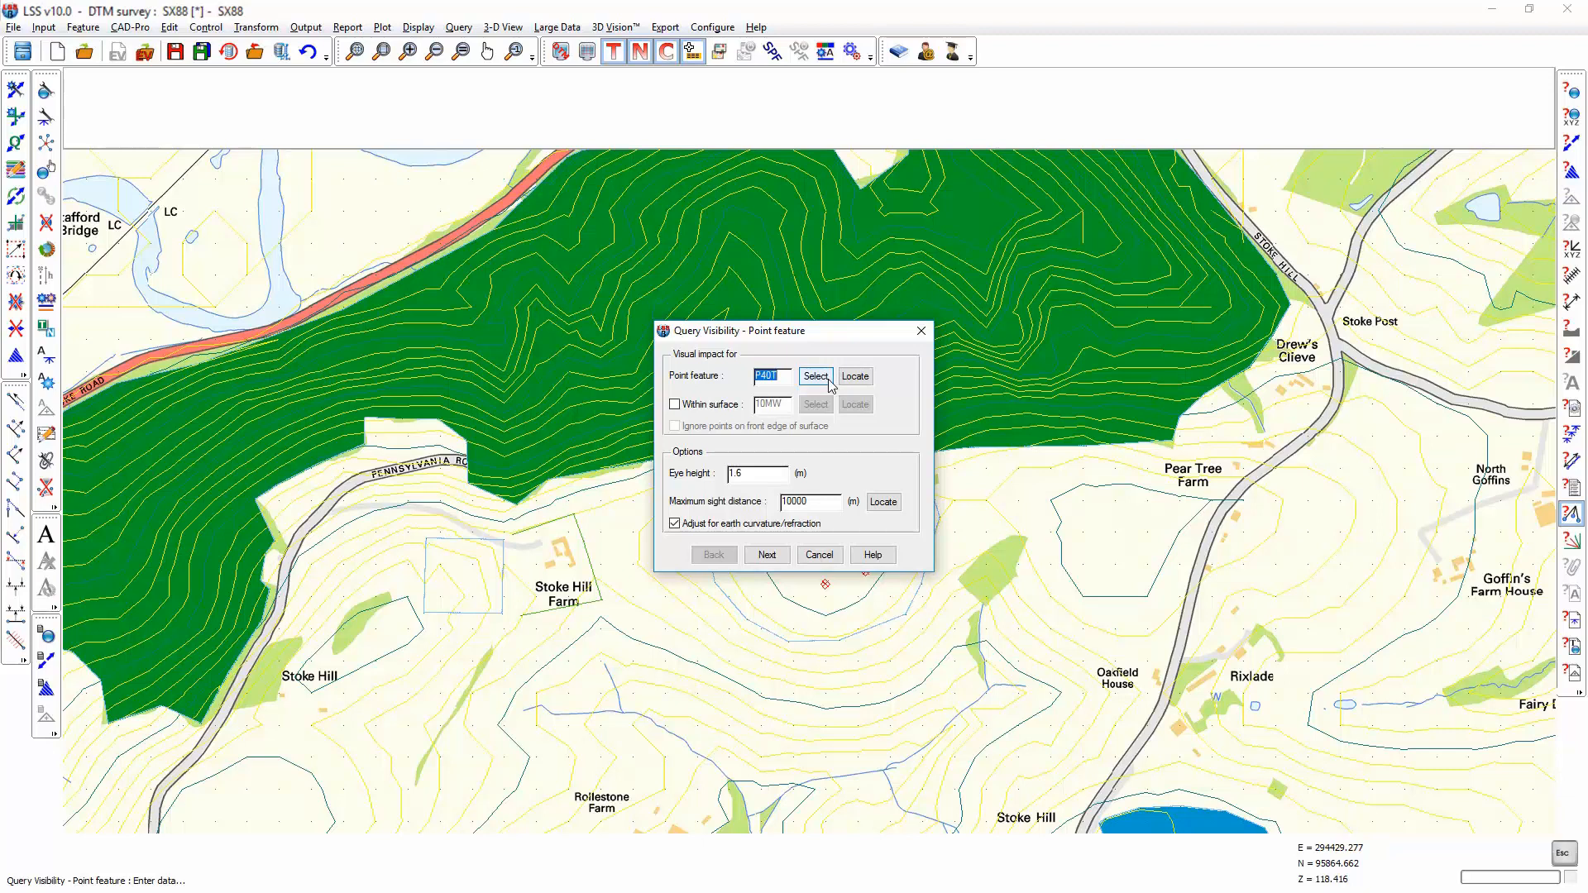
left_click_drag(840, 331, 1203, 329)
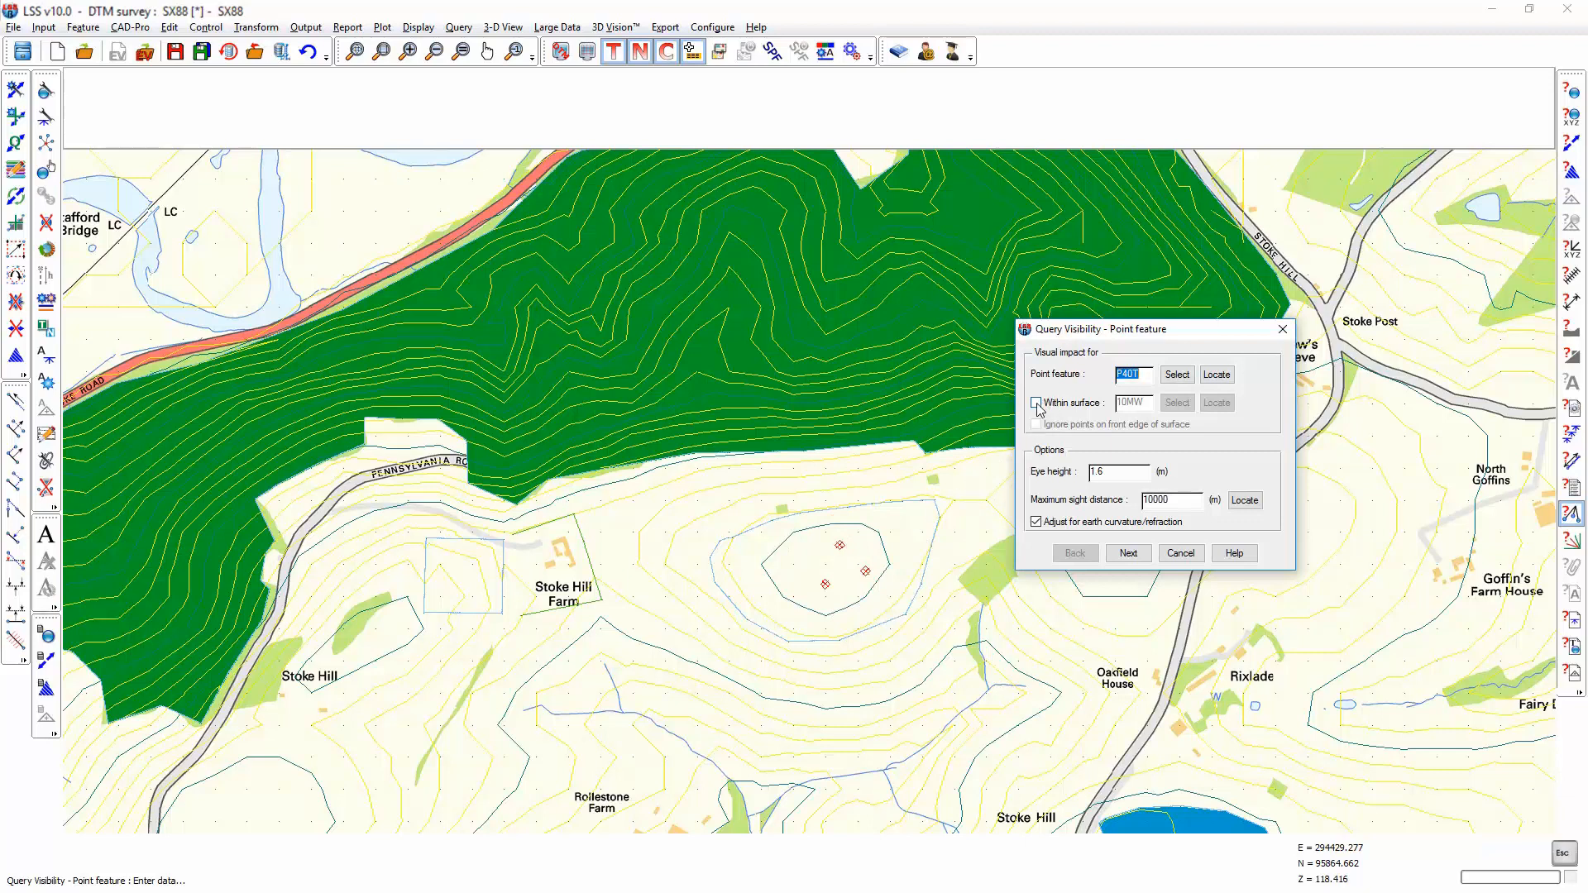
left_click(1176, 375)
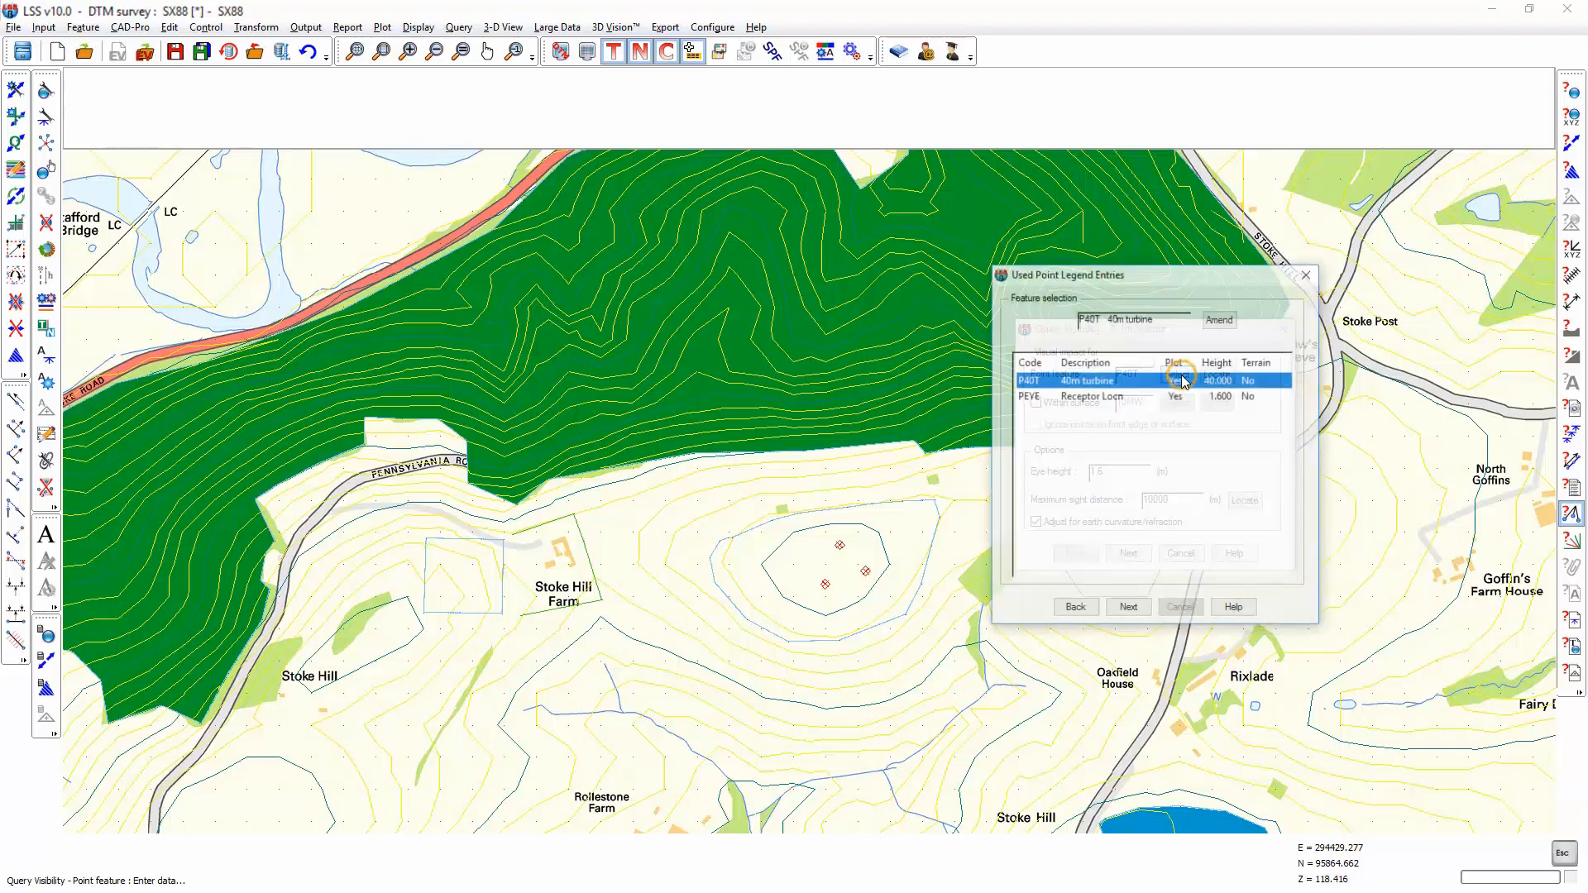
left_click(1135, 616)
double_click(1104, 471)
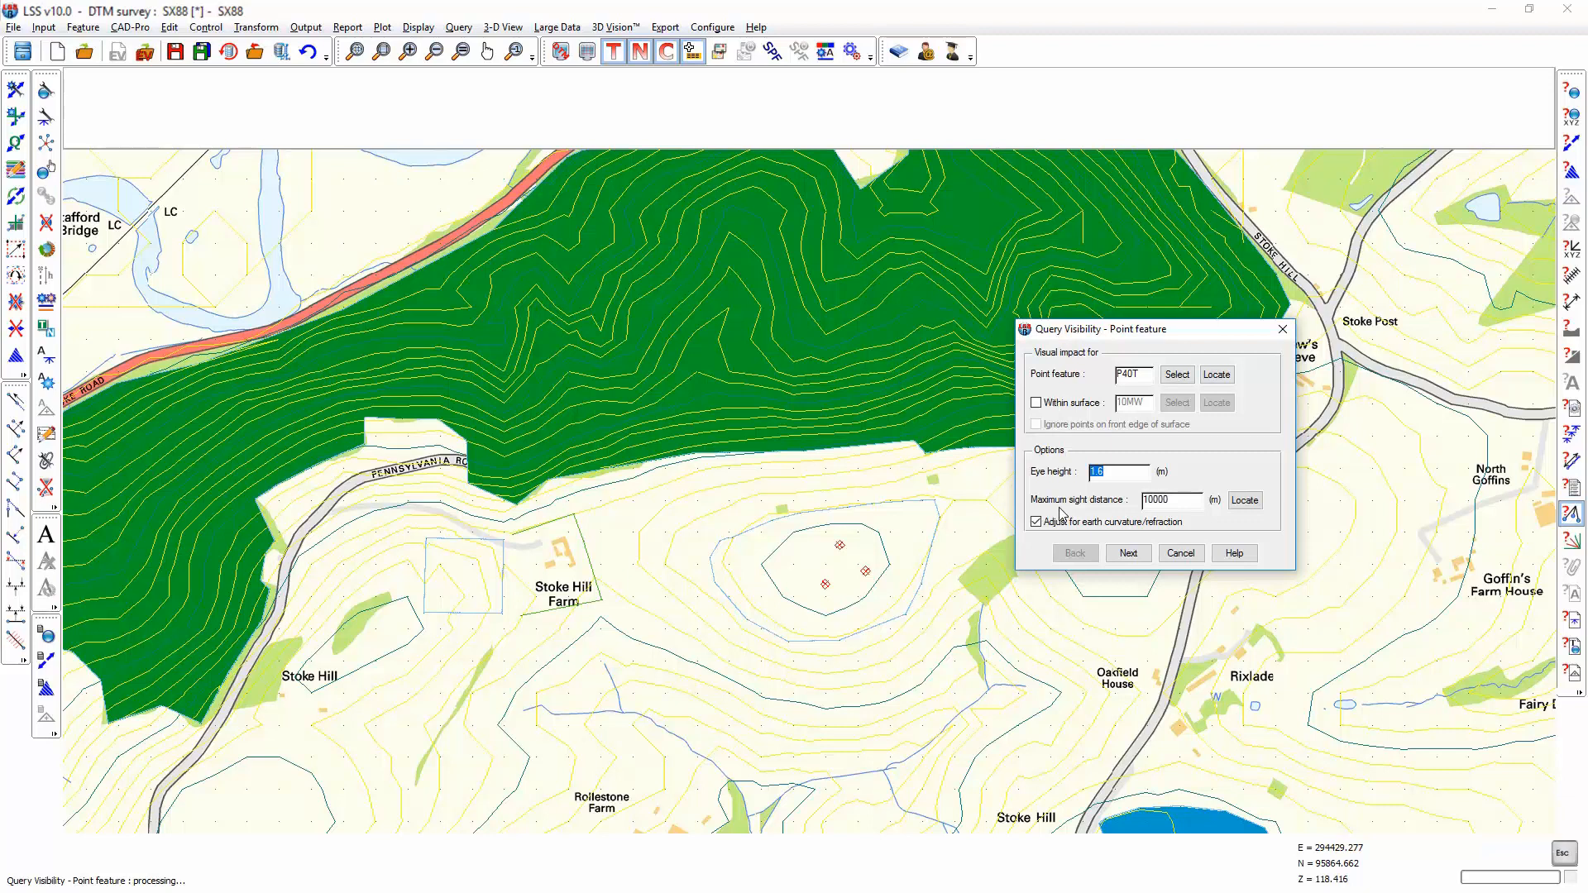
double_click(1183, 498)
left_click(1129, 553)
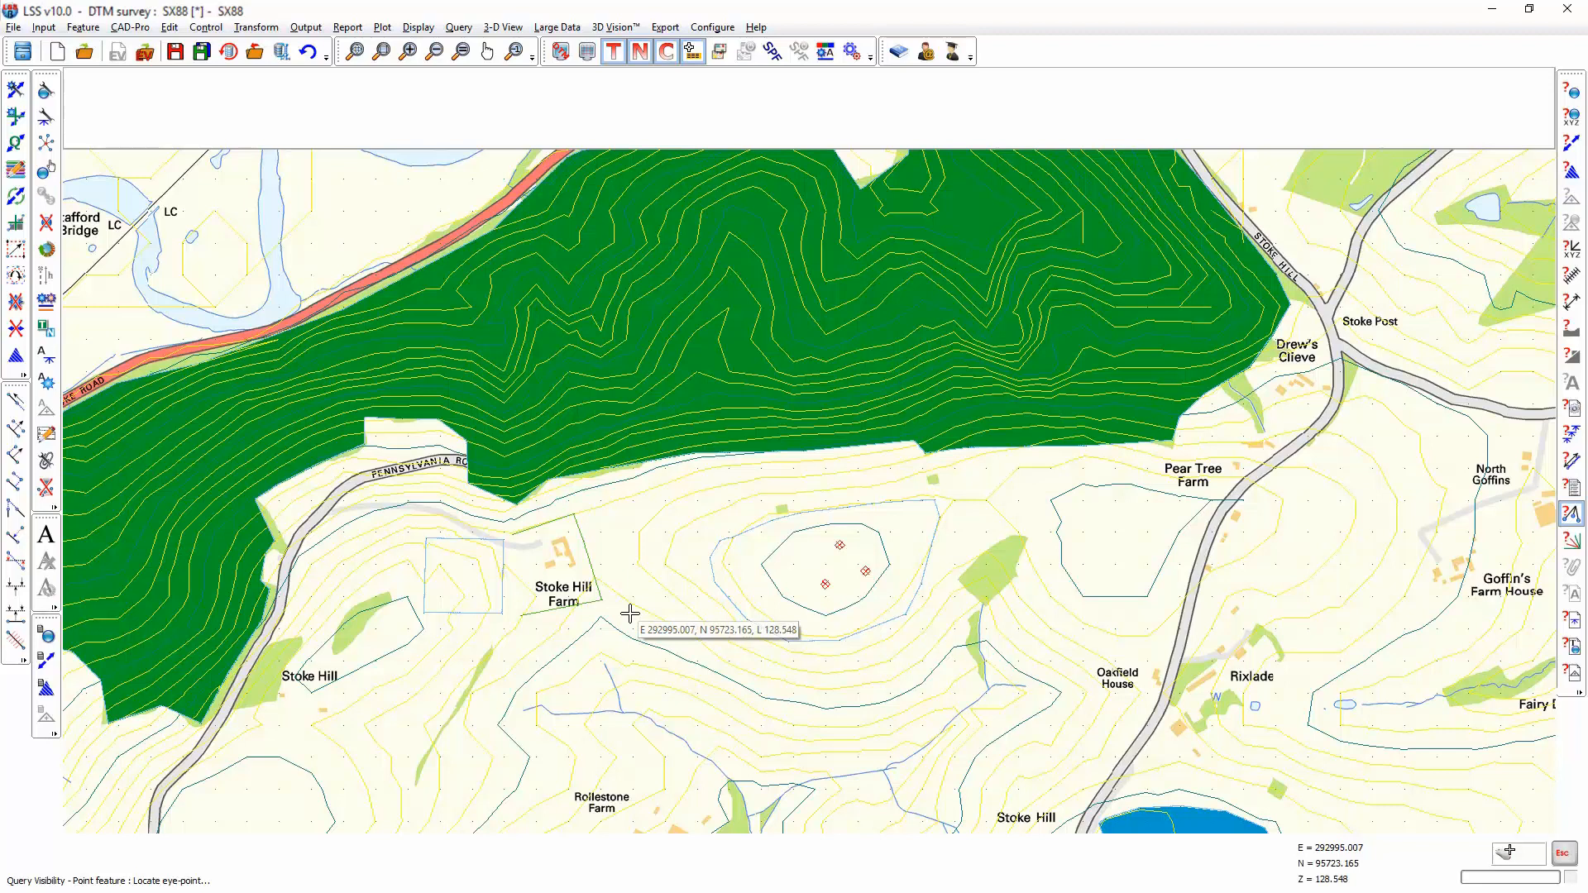
left_click(630, 614)
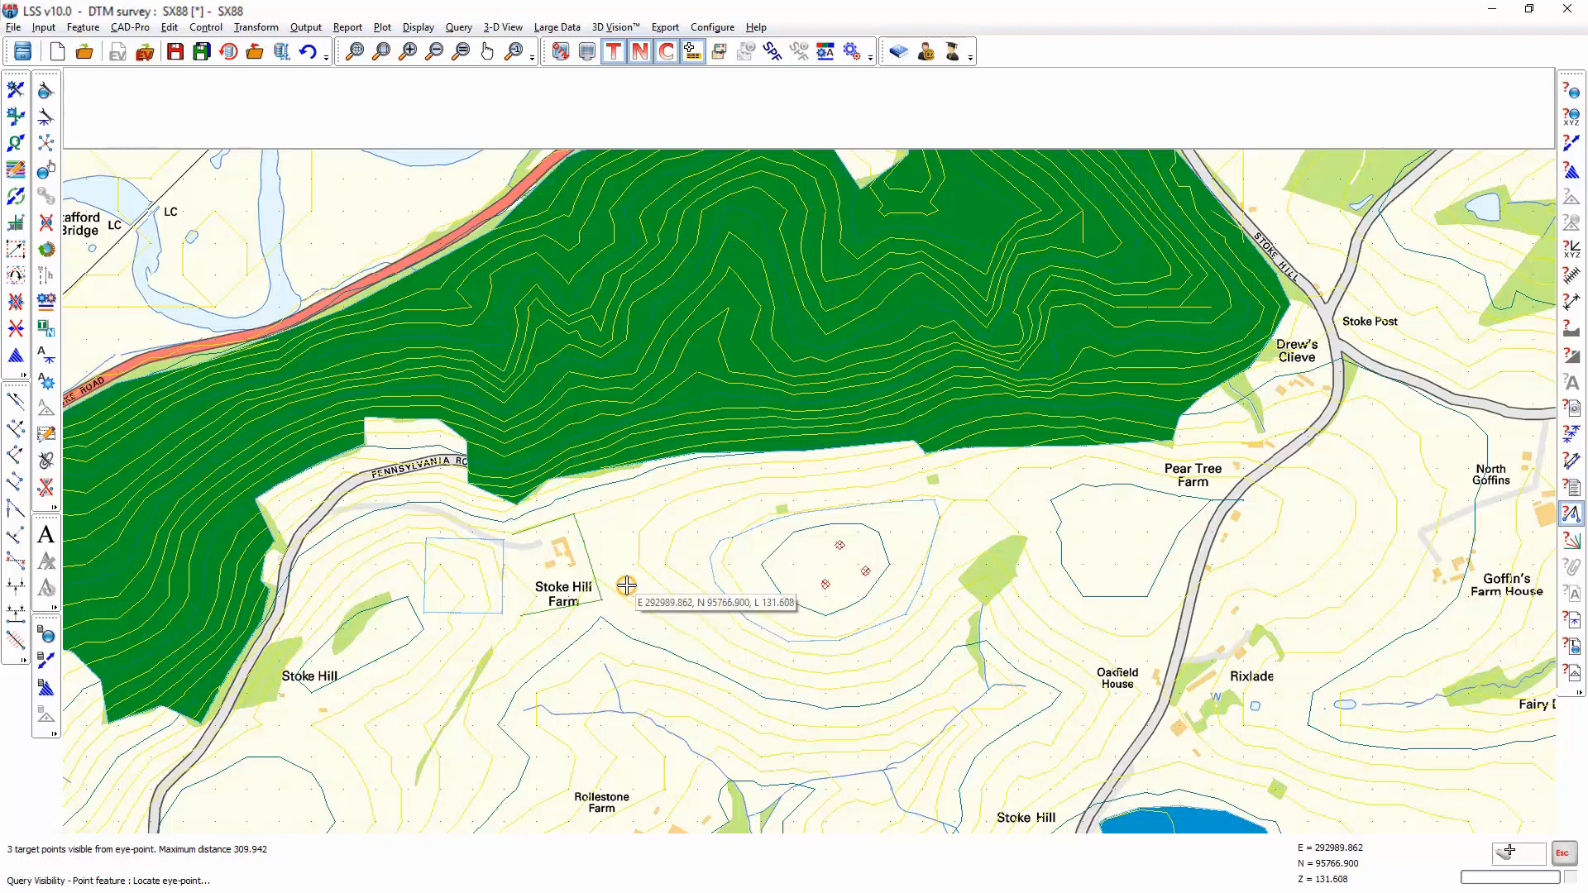
left_click(626, 548)
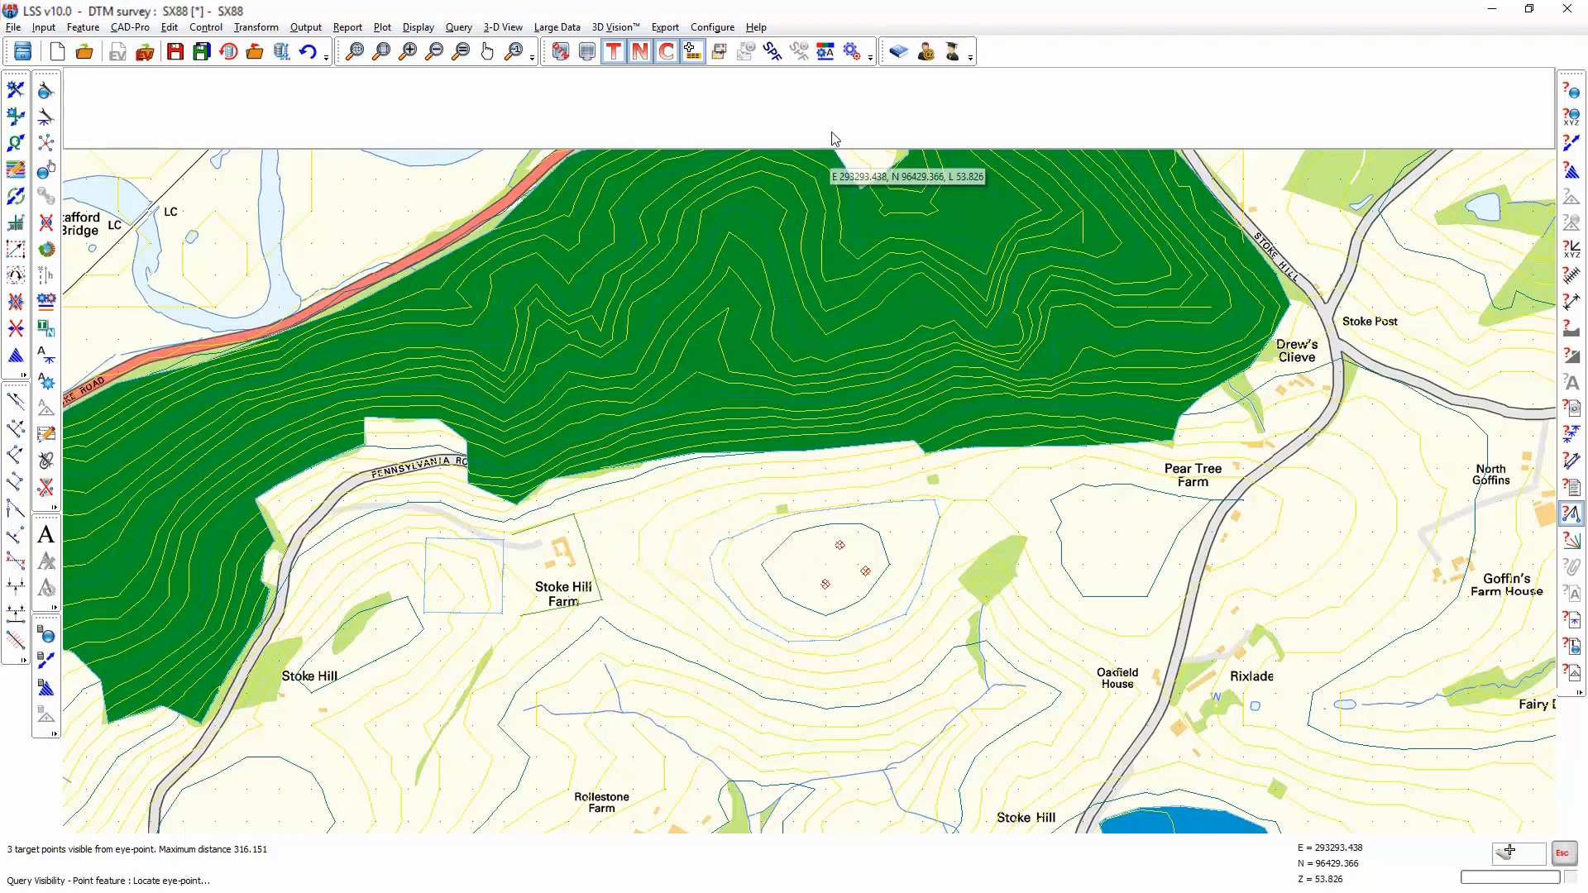
Set the screen background colour to white in the display colours configuration and use the changes for this session
left_click(850, 53)
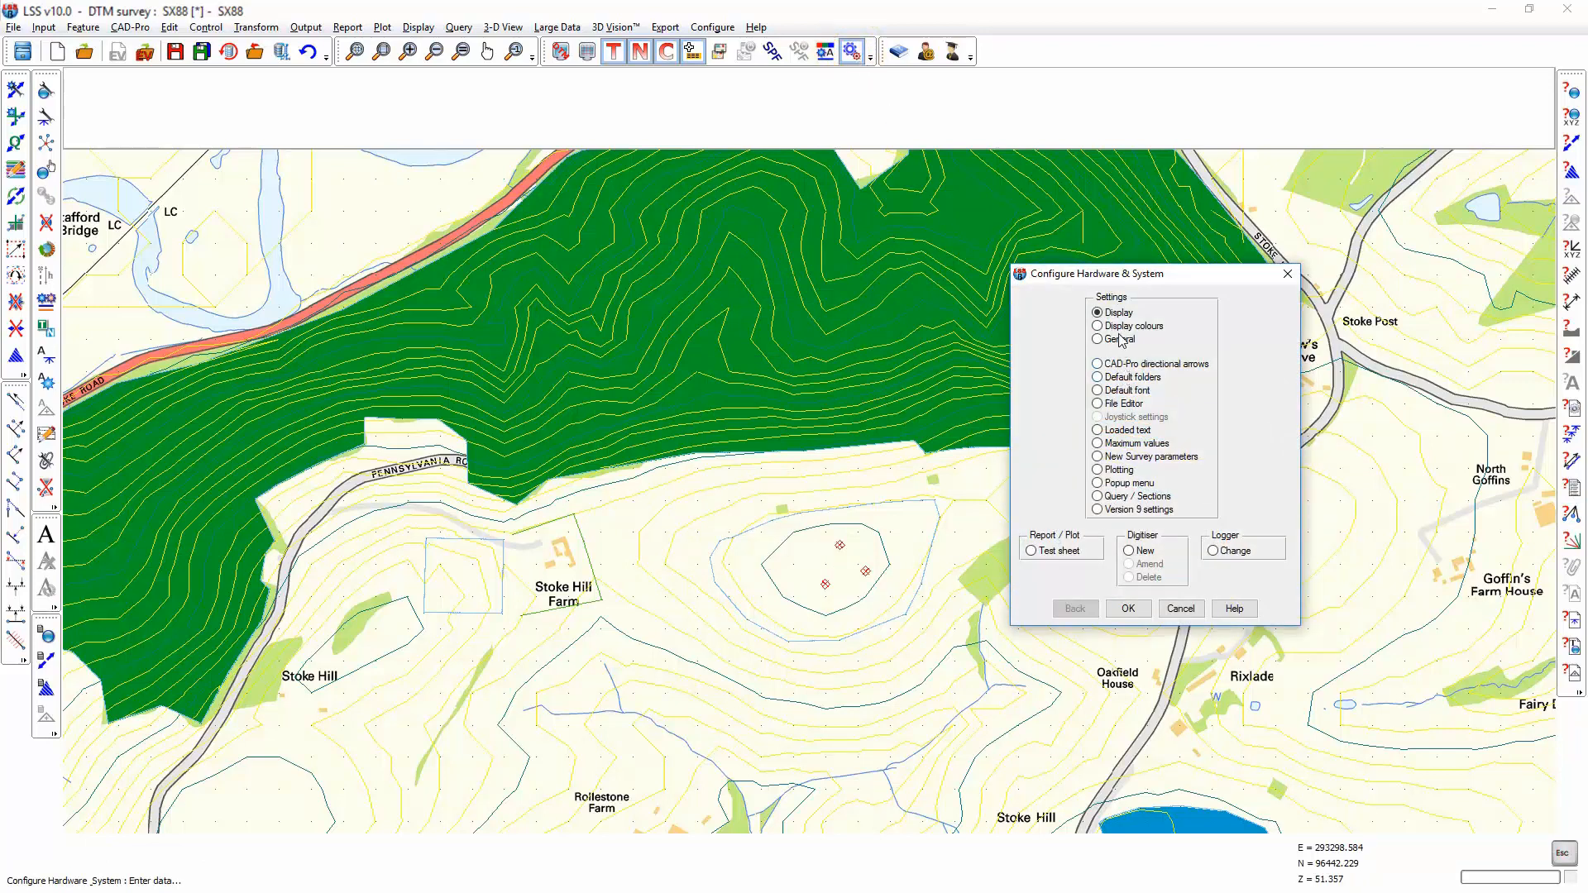
left_click(1121, 328)
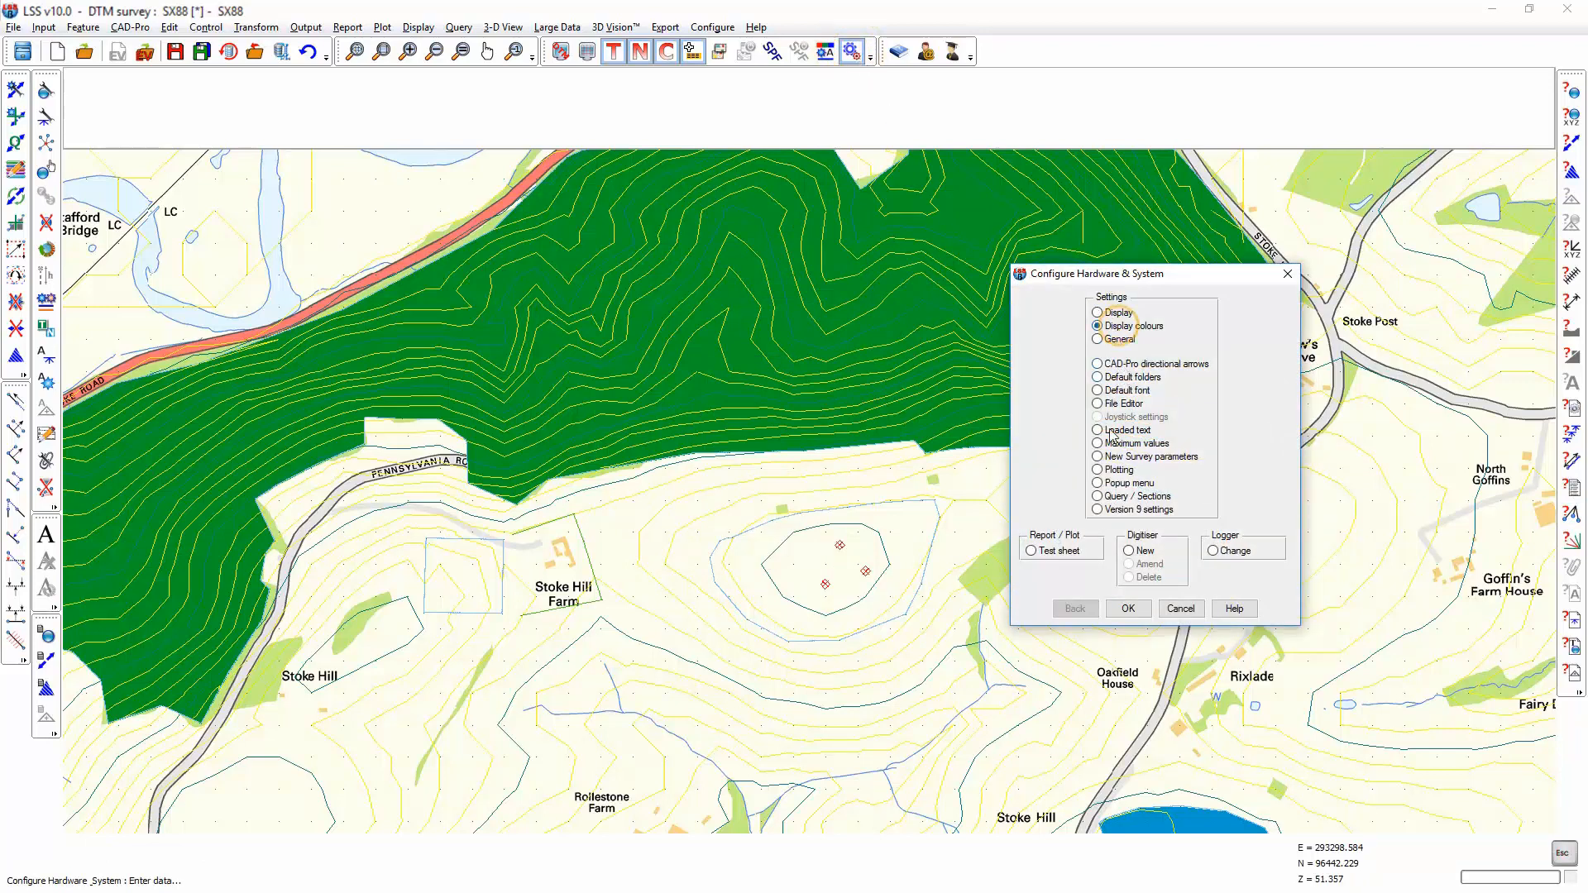
left_click(1131, 611)
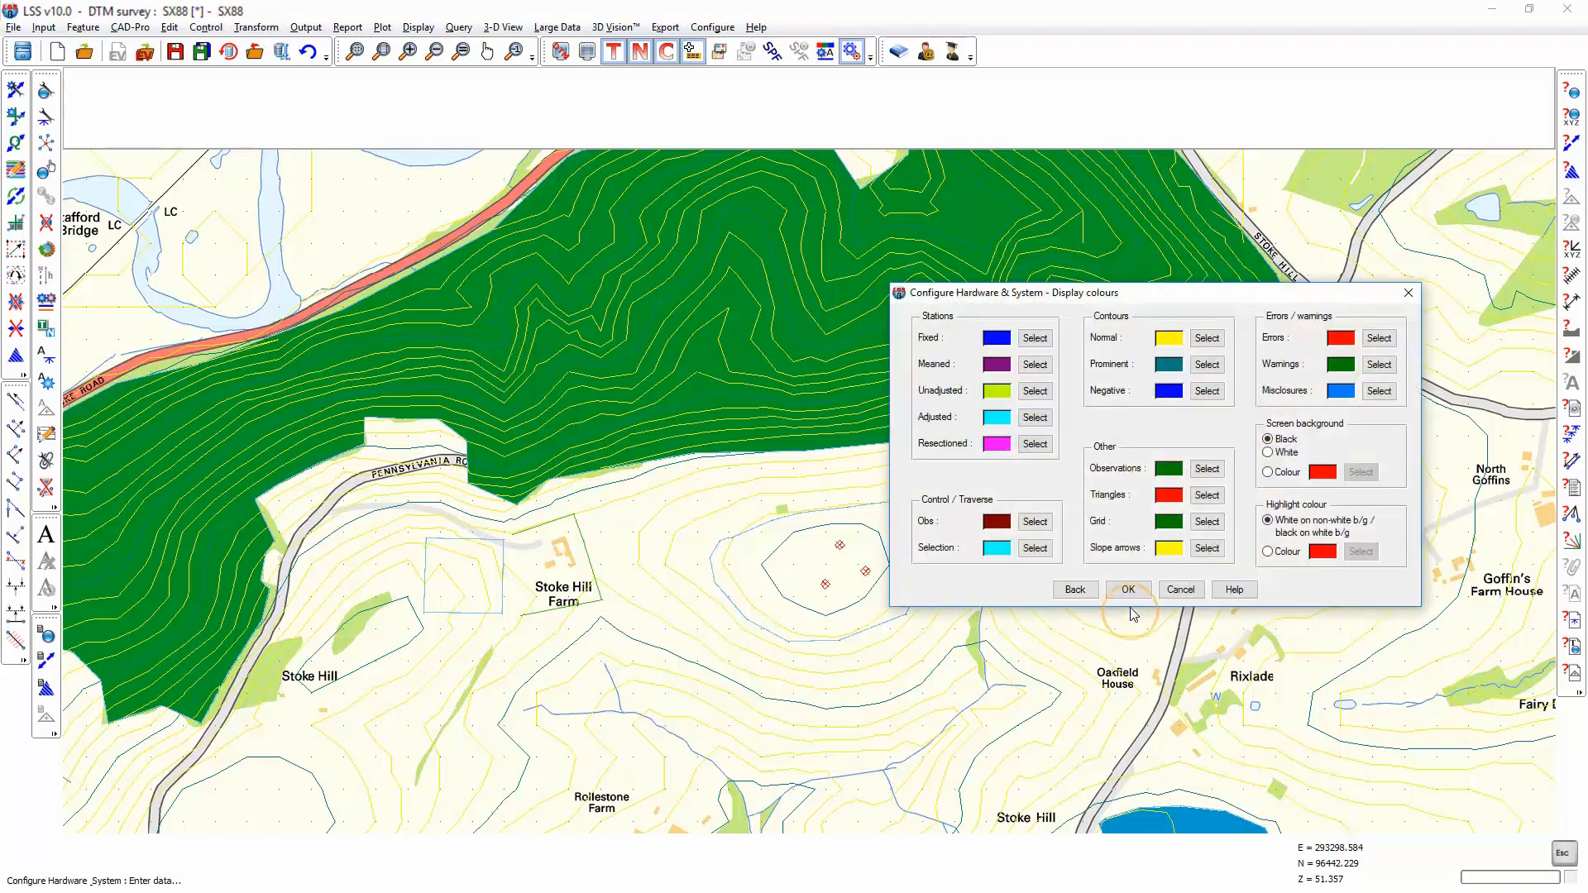
left_click(1281, 453)
left_click(1124, 590)
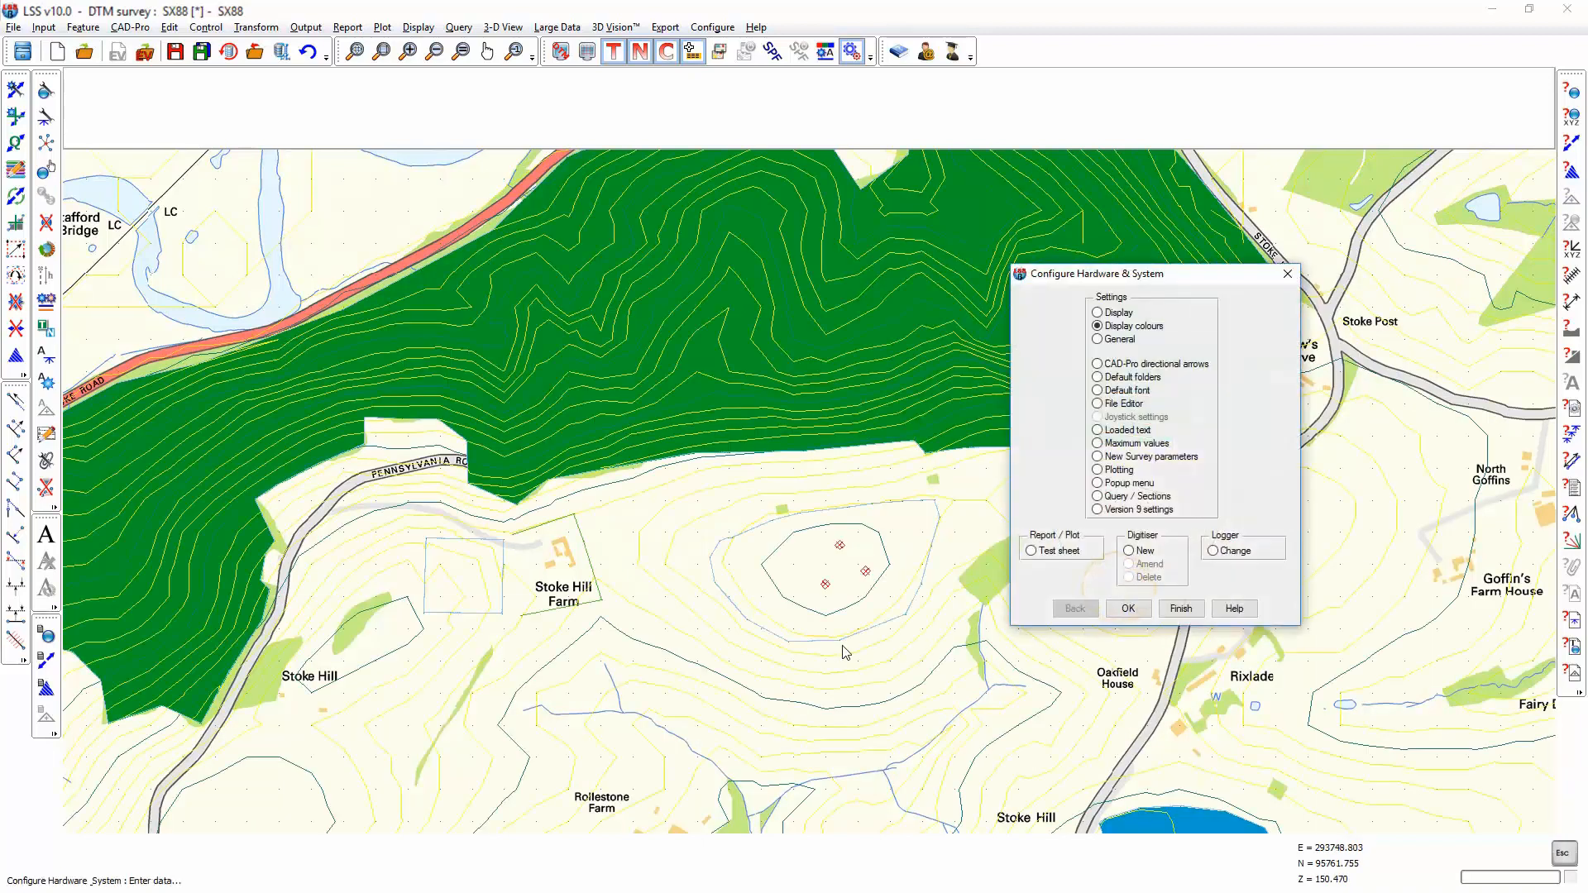
left_click(1196, 613)
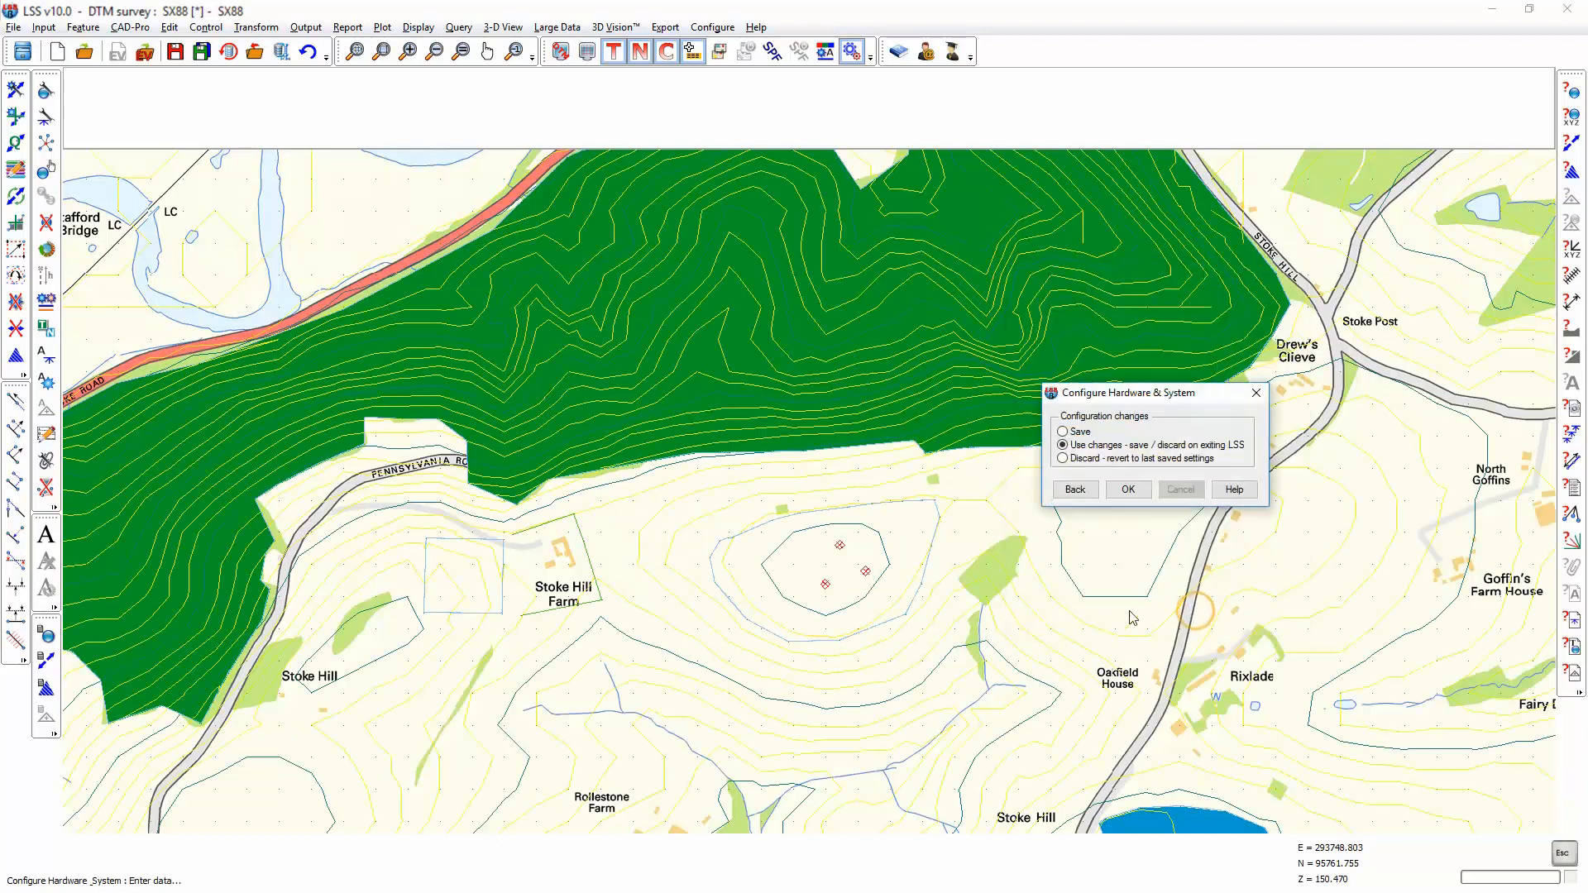
left_click(1132, 492)
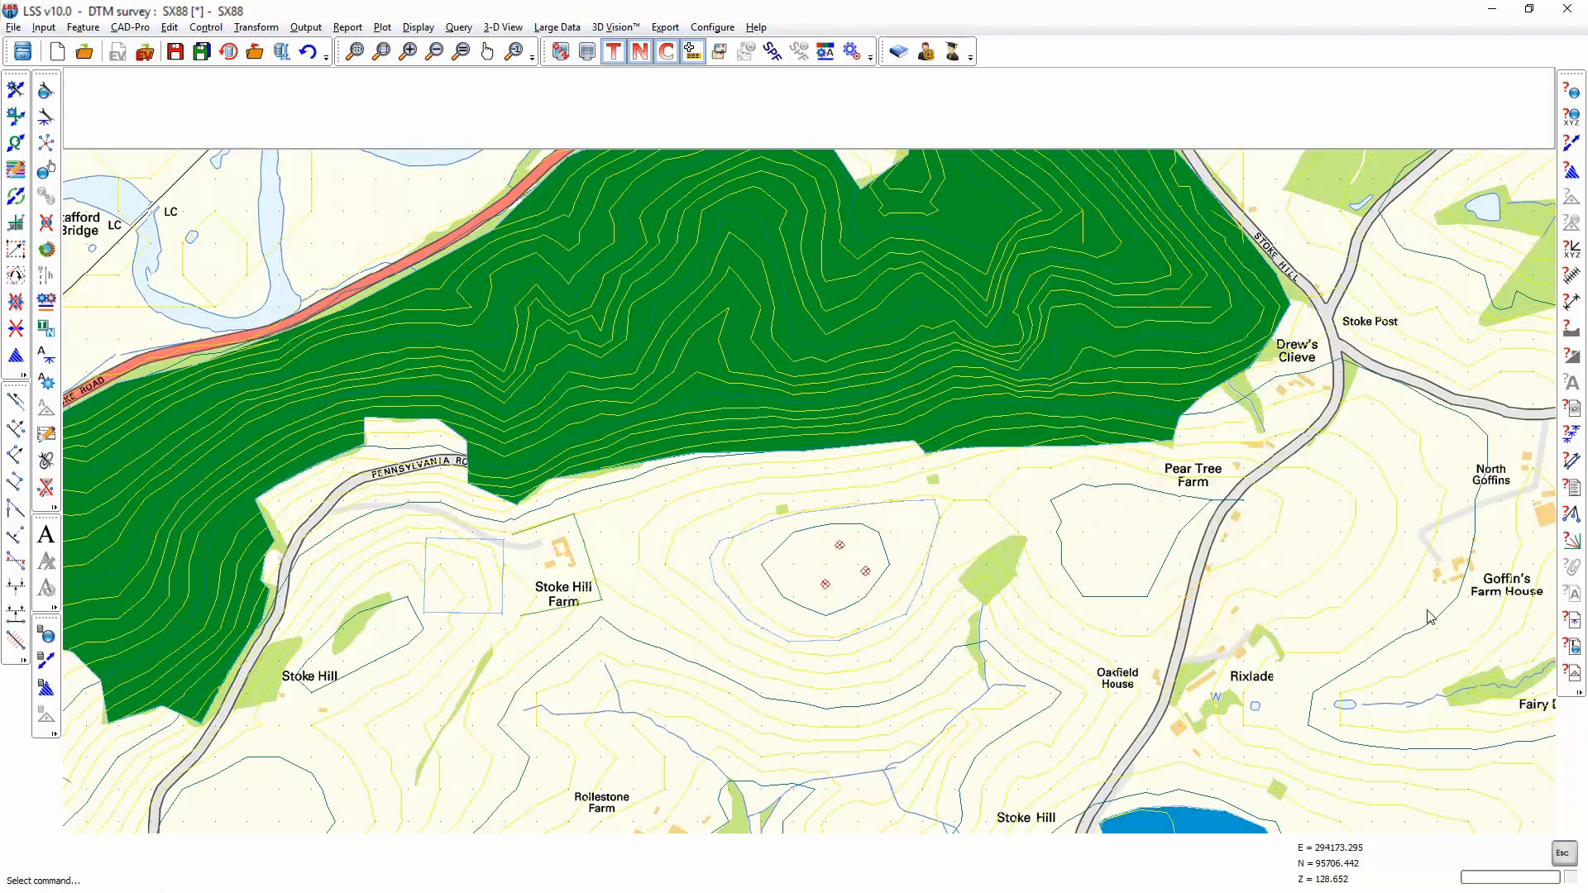
Query the visibility of the P40T turbines again from a series of eye-points running northwards through the field east of Stoke Hill Farm
left_click(1570, 516)
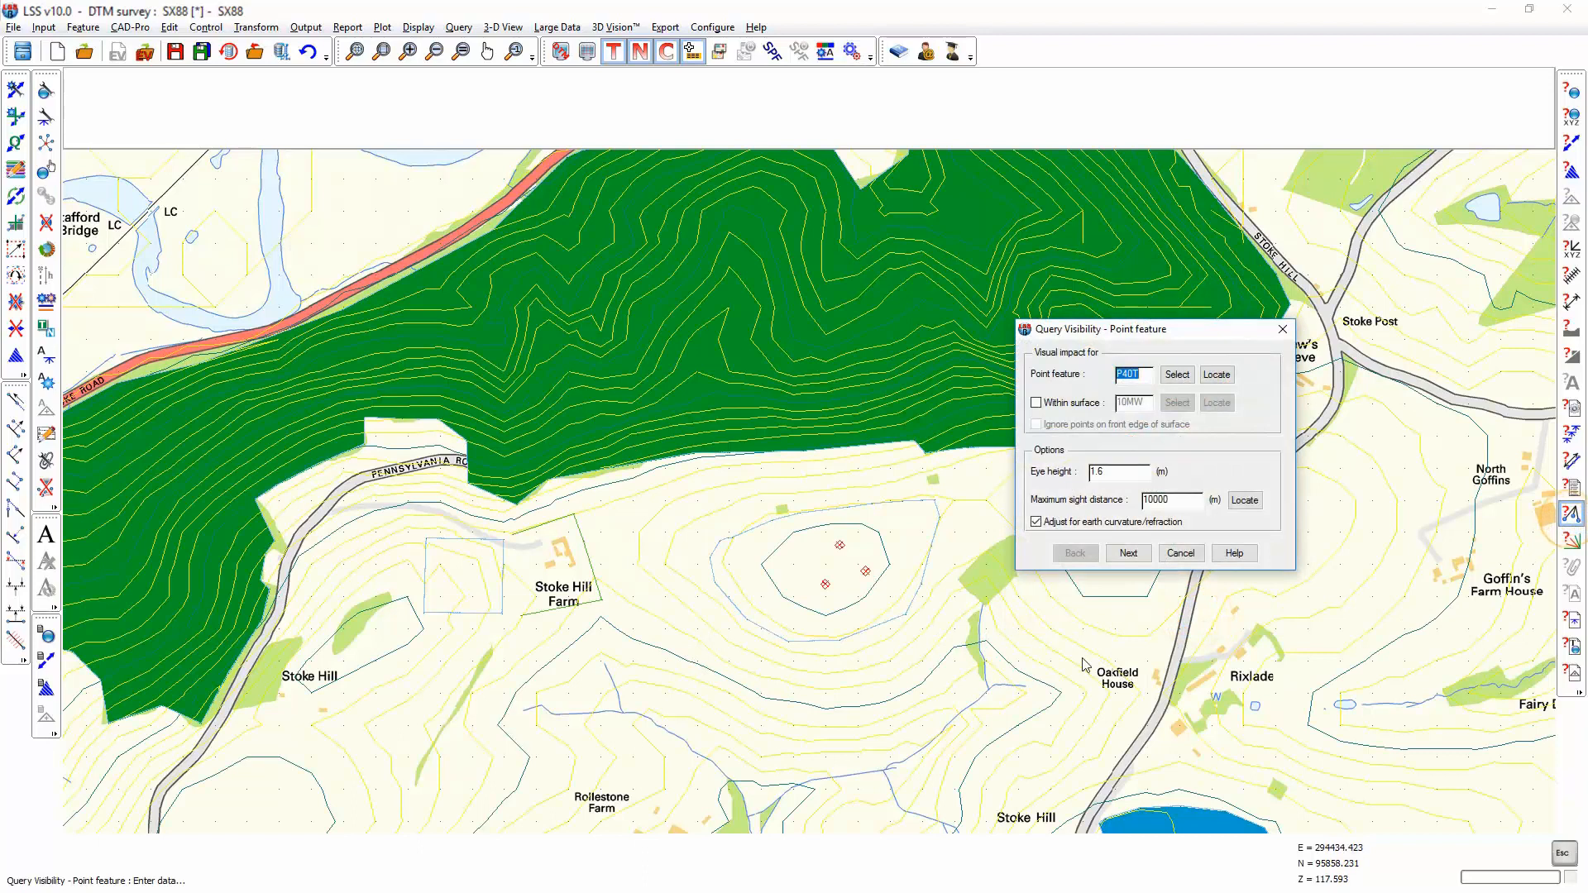
left_click(1129, 553)
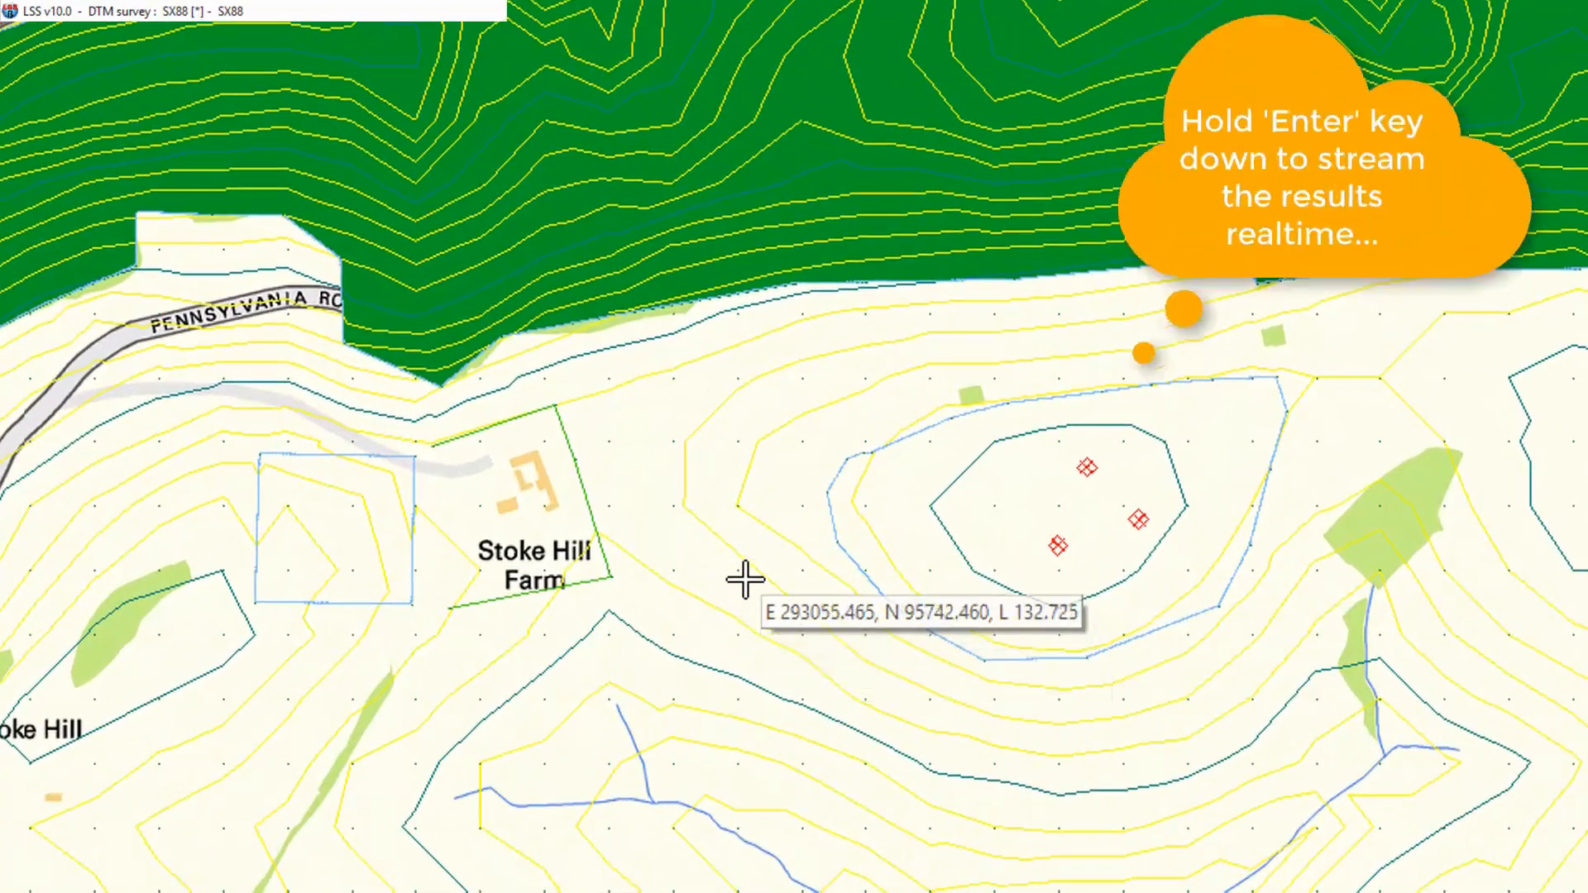
left_click(745, 579)
left_click(744, 533)
left_click(743, 487)
left_click(742, 445)
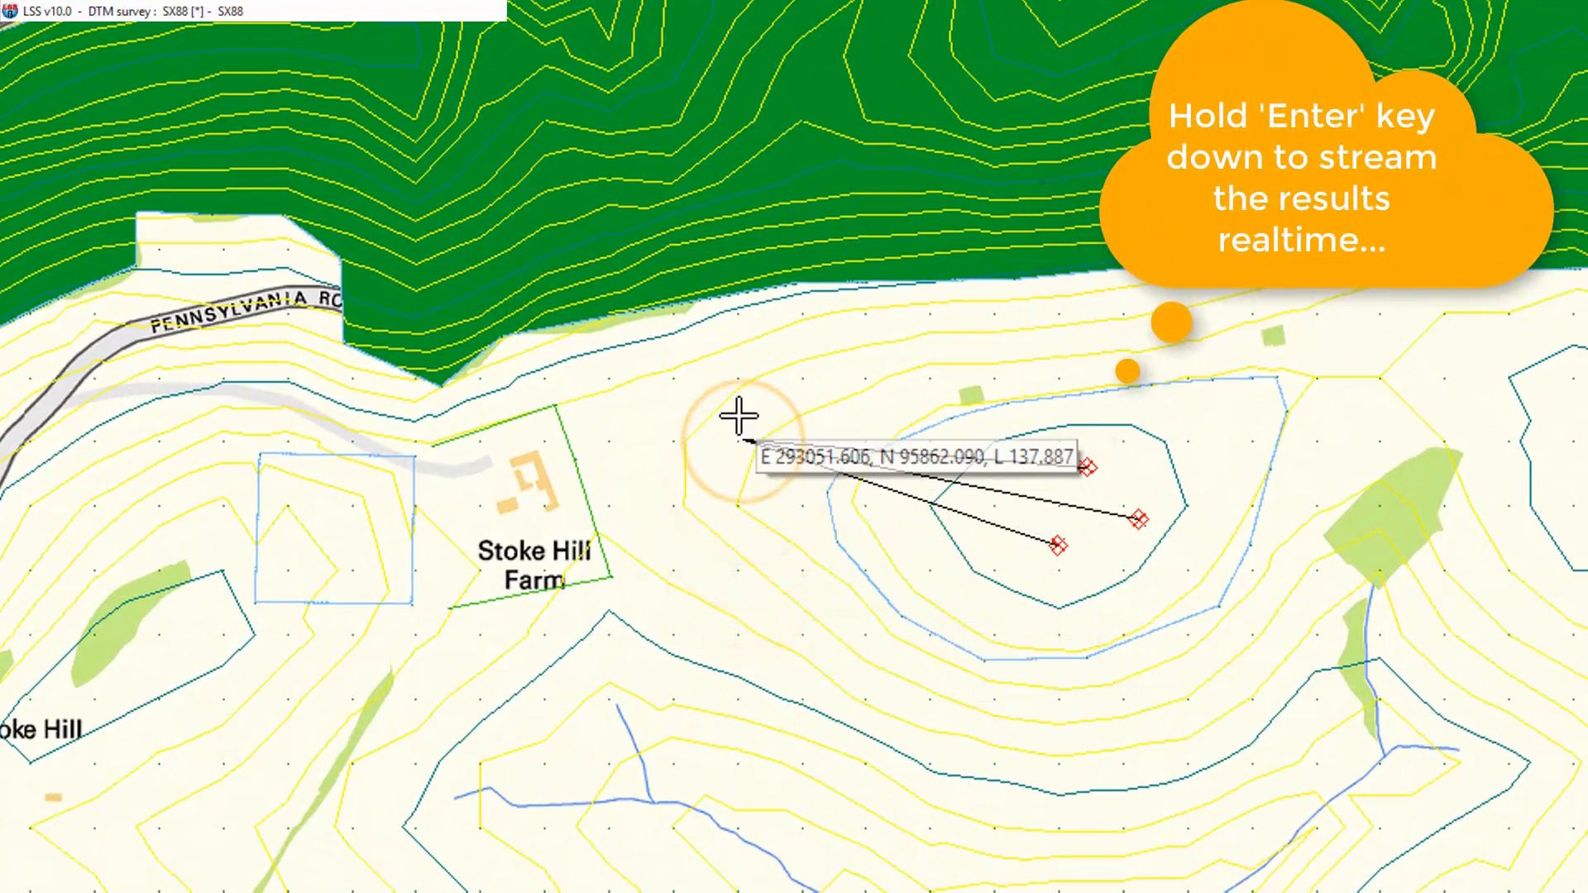
left_click(732, 397)
left_click(713, 381)
left_click(686, 393)
left_click(653, 403)
Stream turbine visibility from eye-points around the Stoke Hill Farm buildings and westwards into the blue-outlined square
left_click(552, 440)
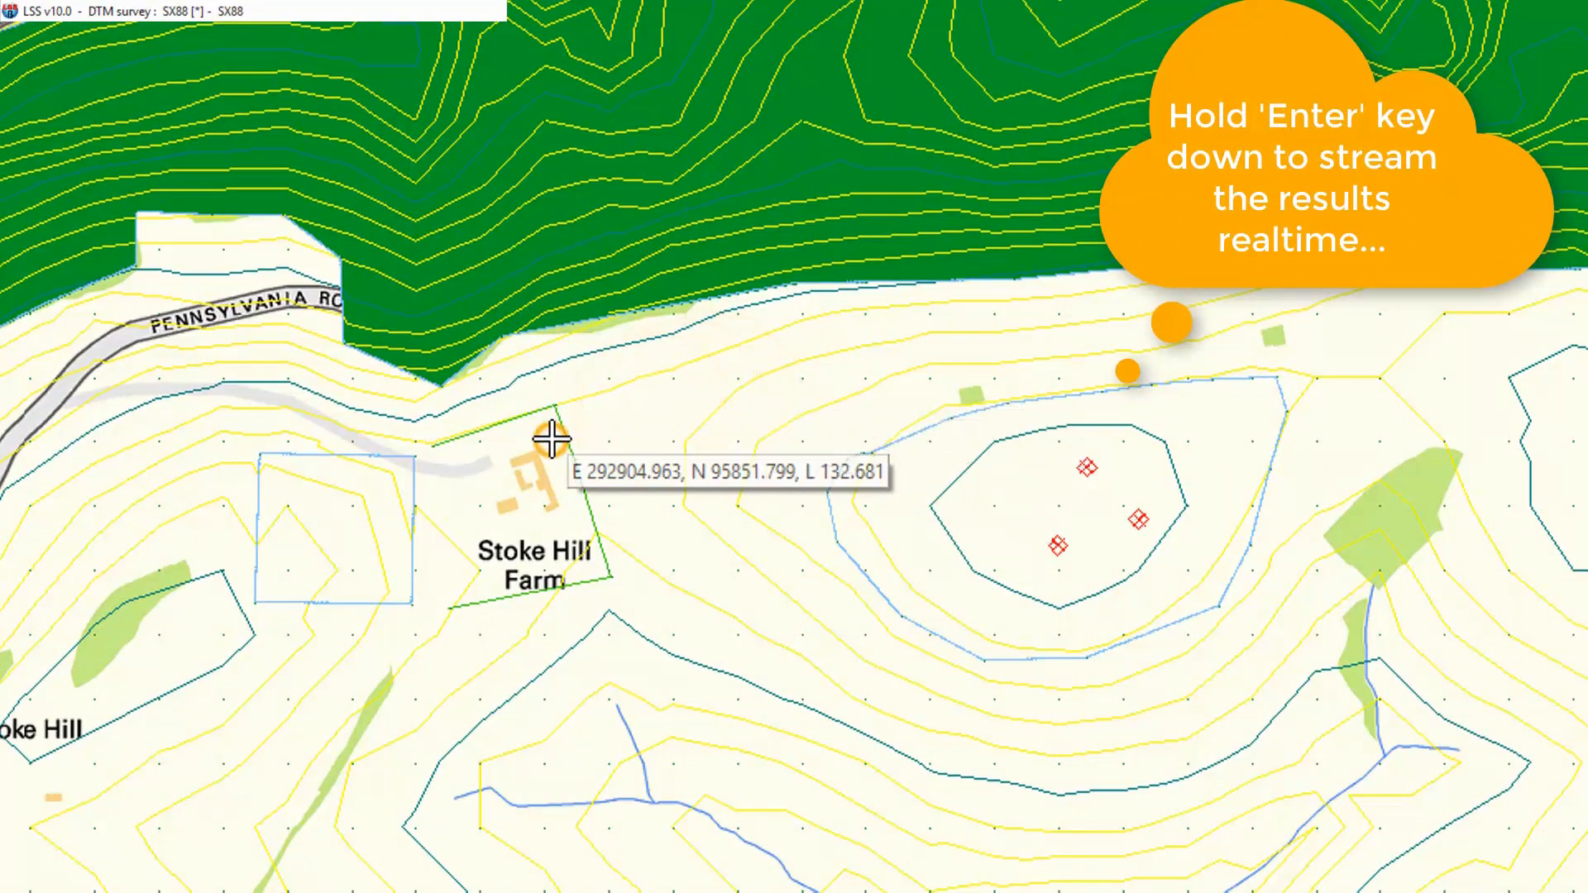
left_click(553, 464)
left_click(557, 475)
key("Return")
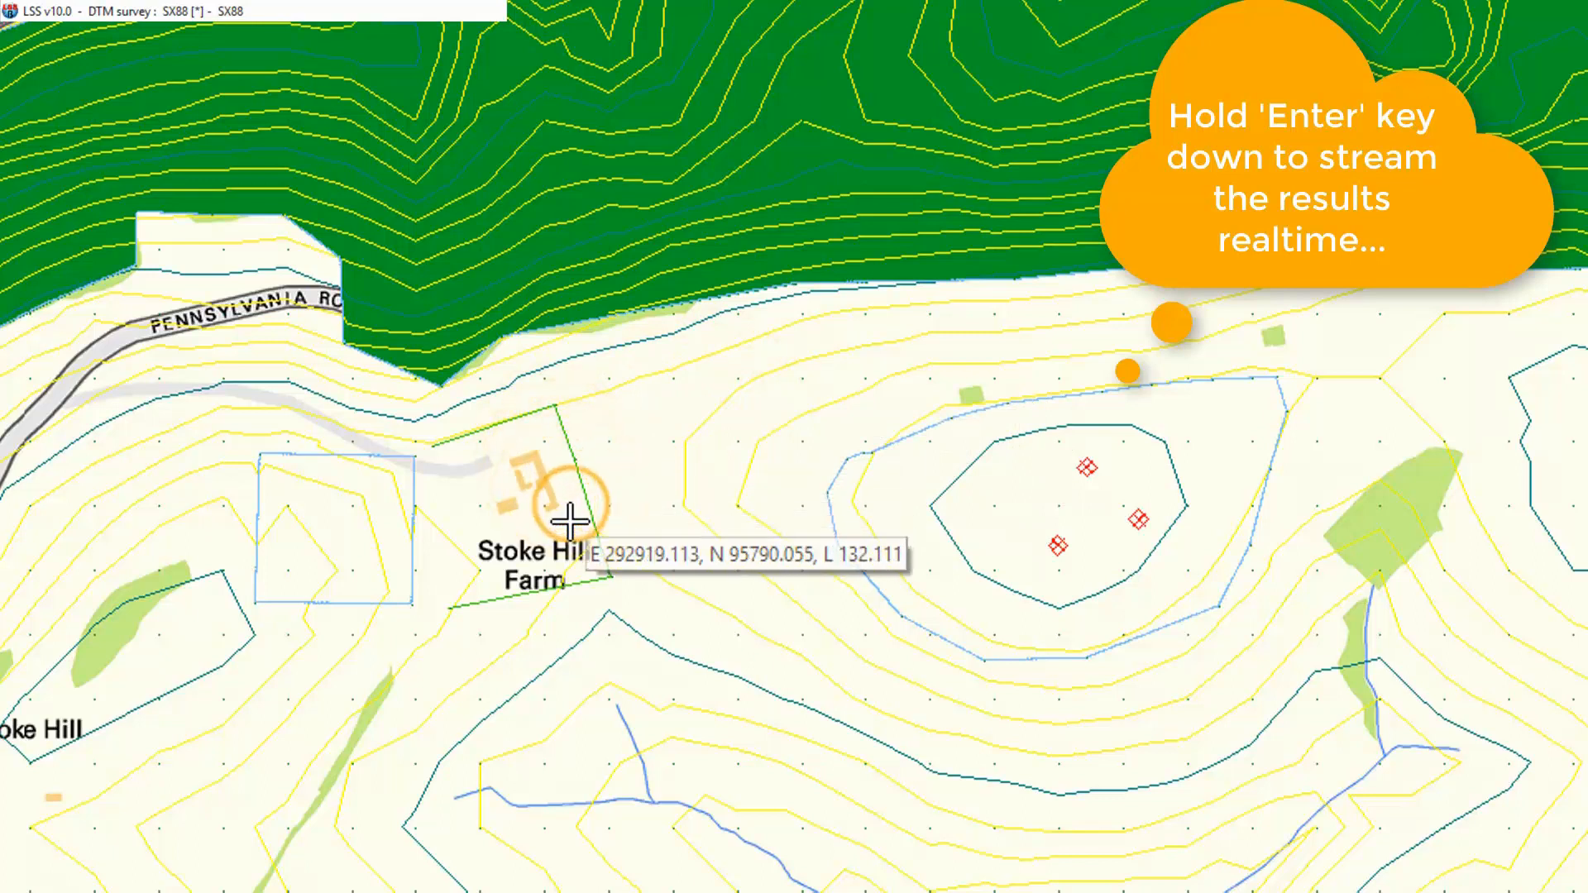
key("Return")
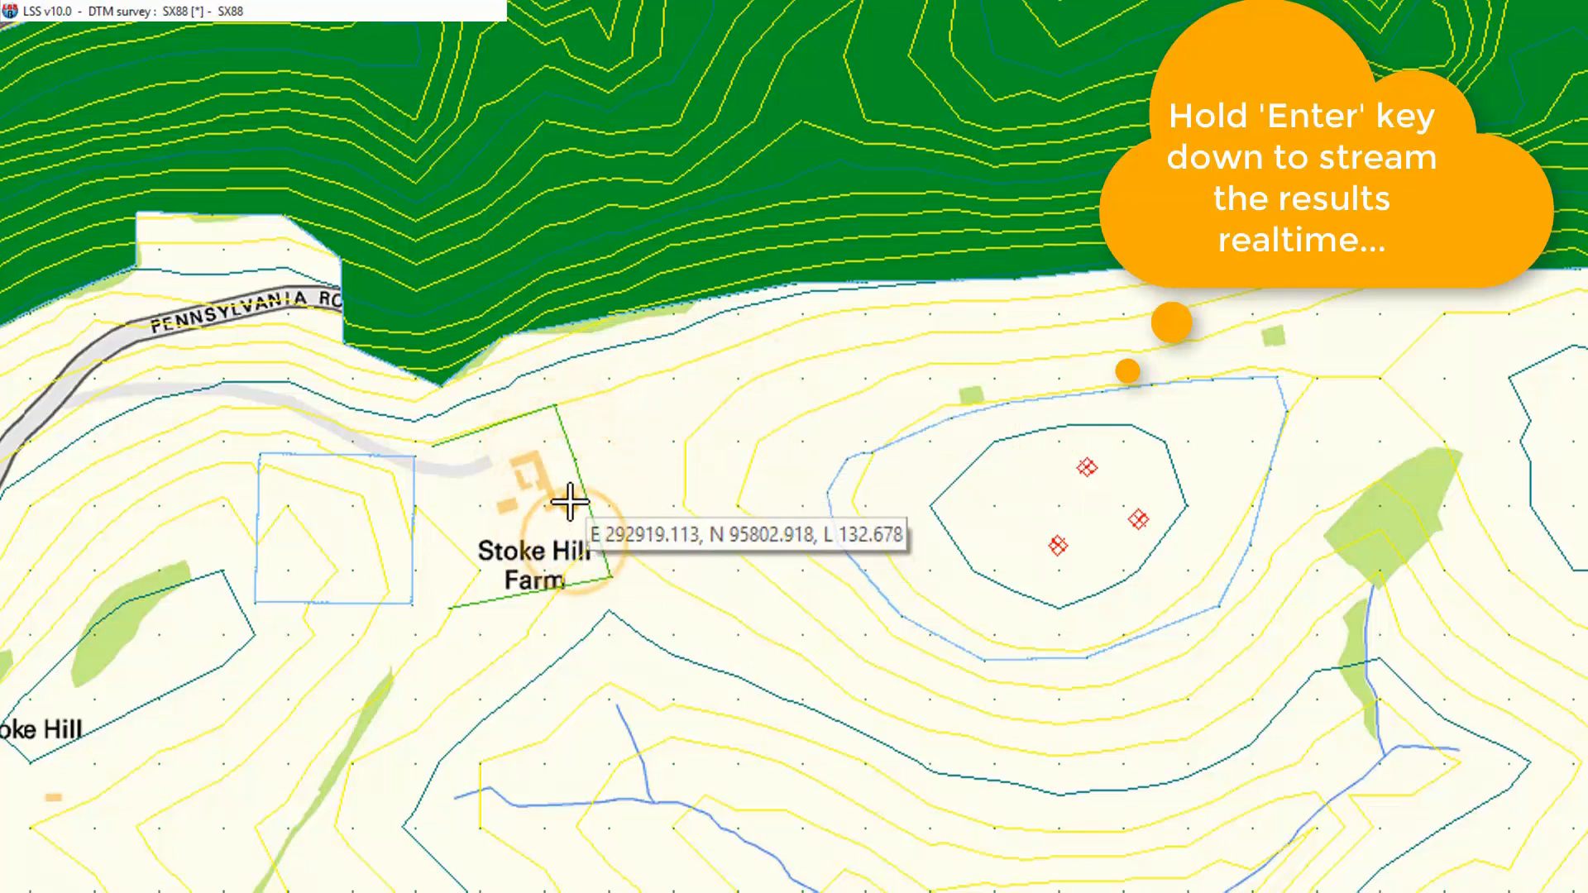
key("Return")
key("Return")
key("Return")
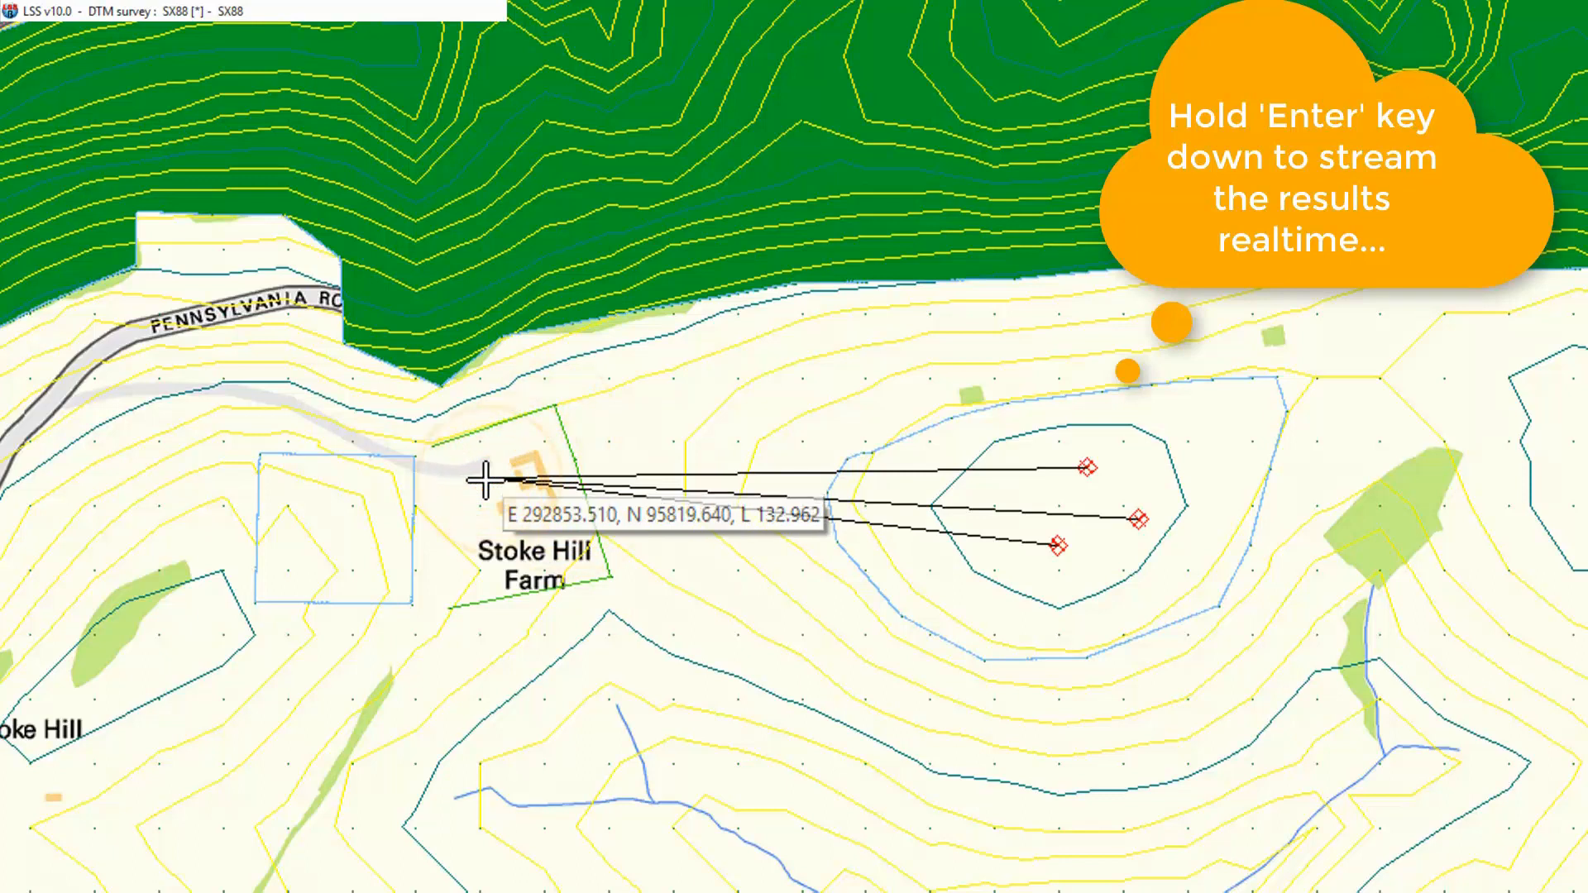
key("Return")
key("Return")
key("Return")
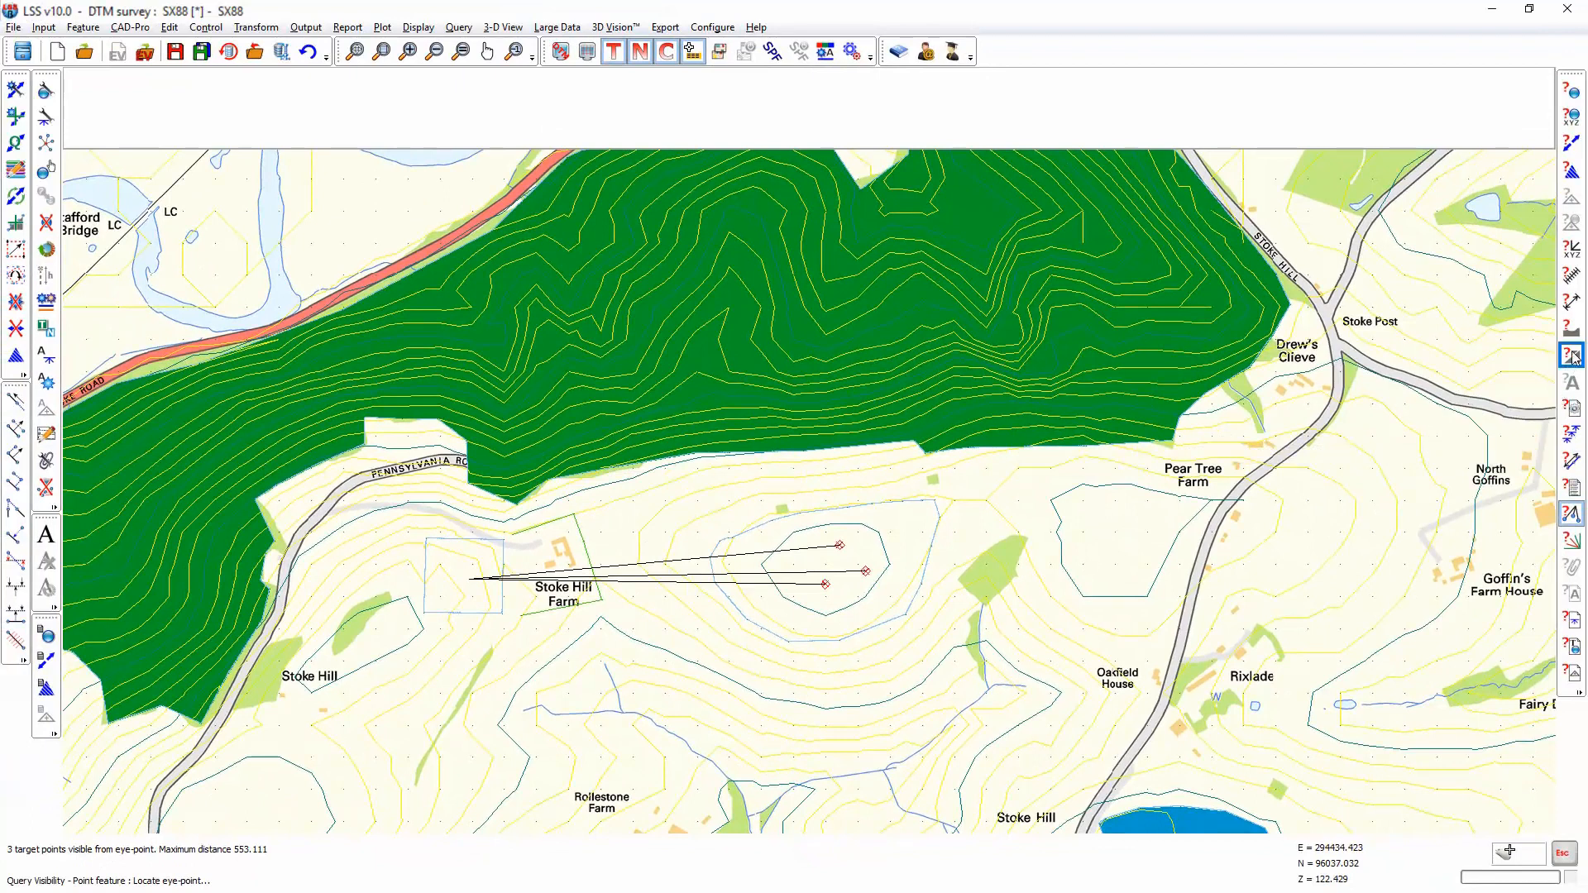
Query a ground section from the easternmost turbine point north-west across the woodland to beyond the main road, examine its profile, and close it
left_click(1571, 328)
left_click(1126, 701)
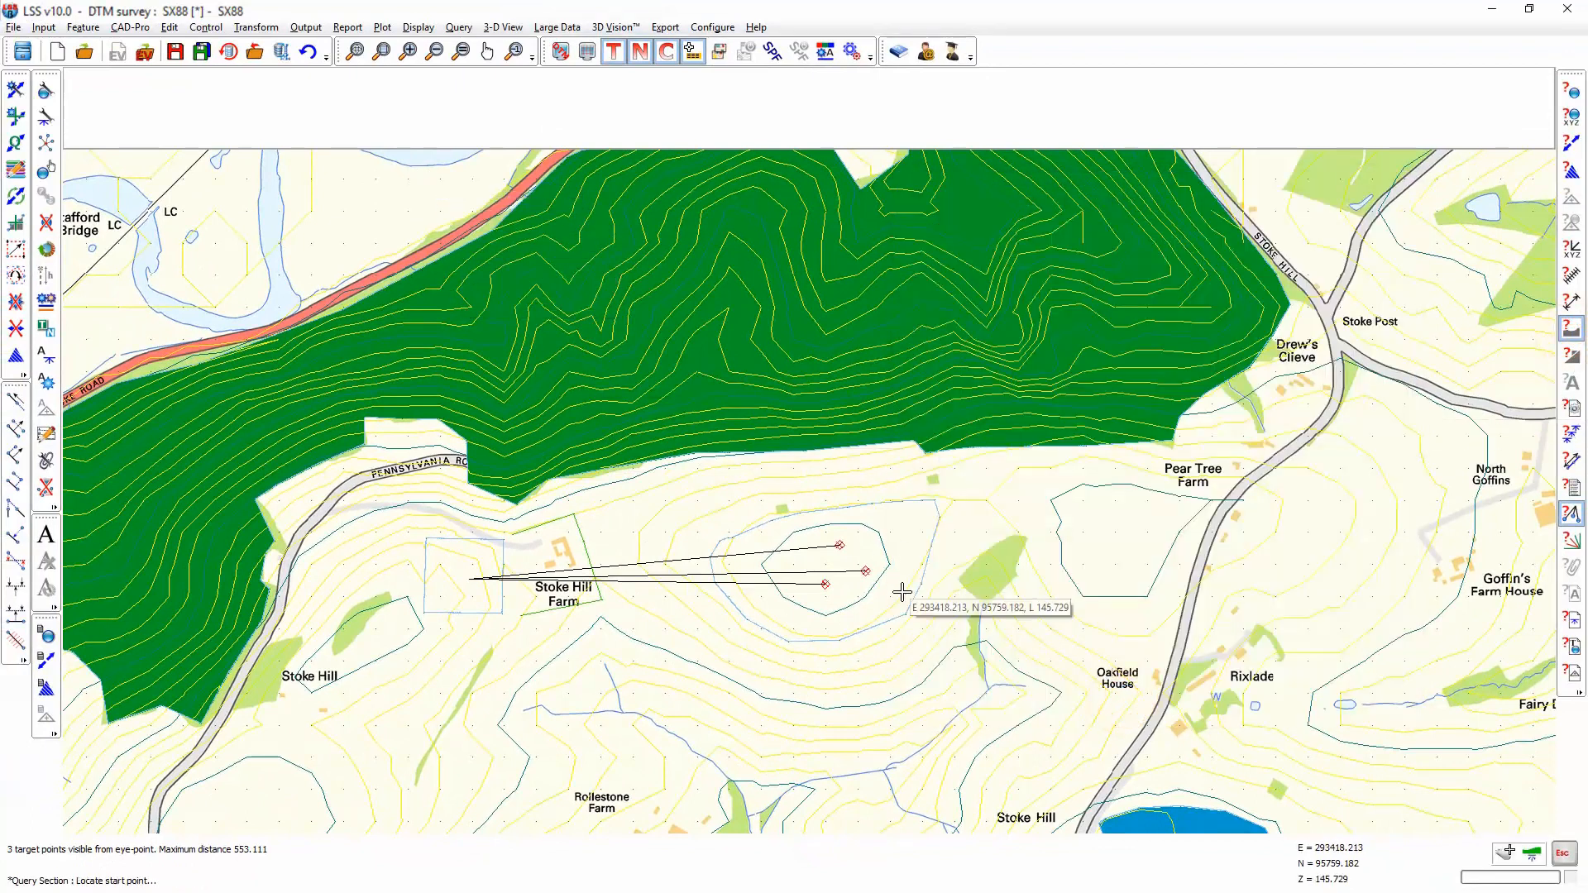
left_click(1506, 852)
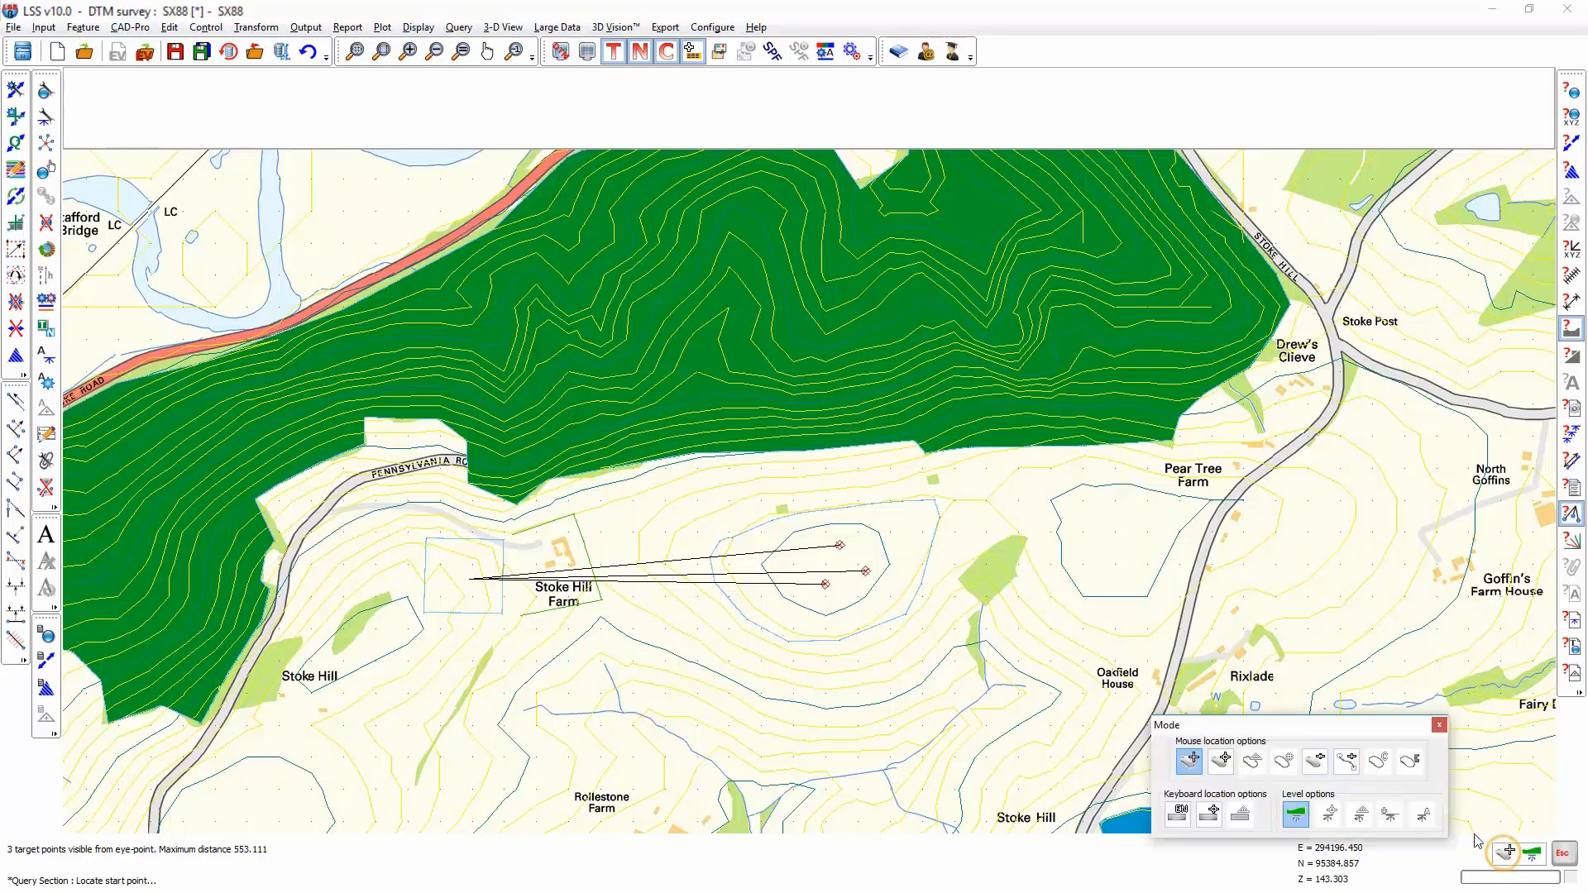
left_click(1220, 759)
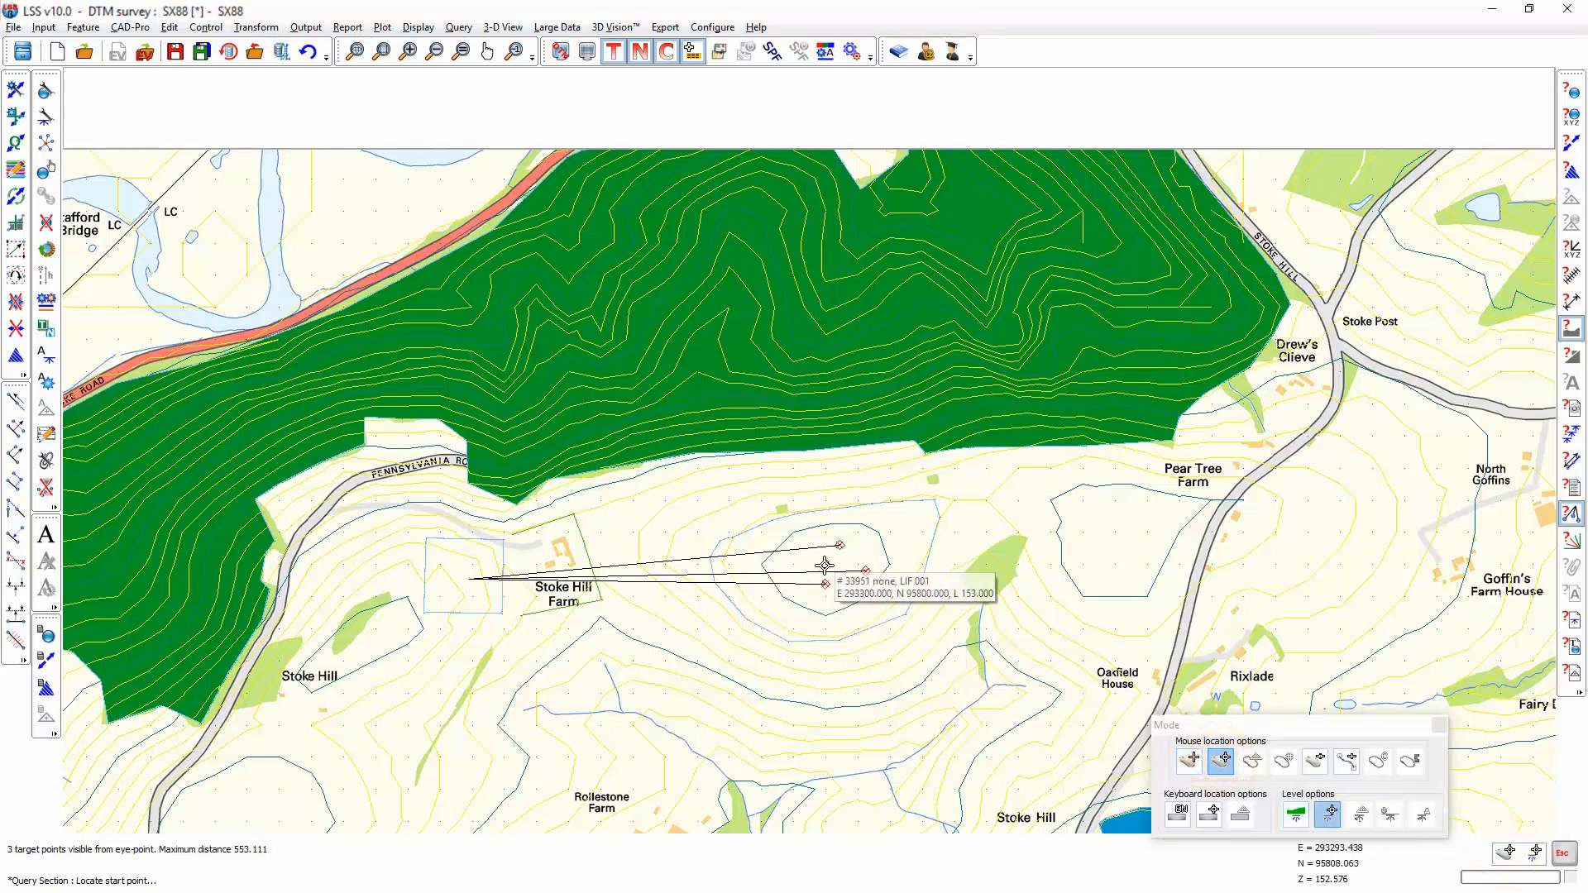
left_click(865, 571)
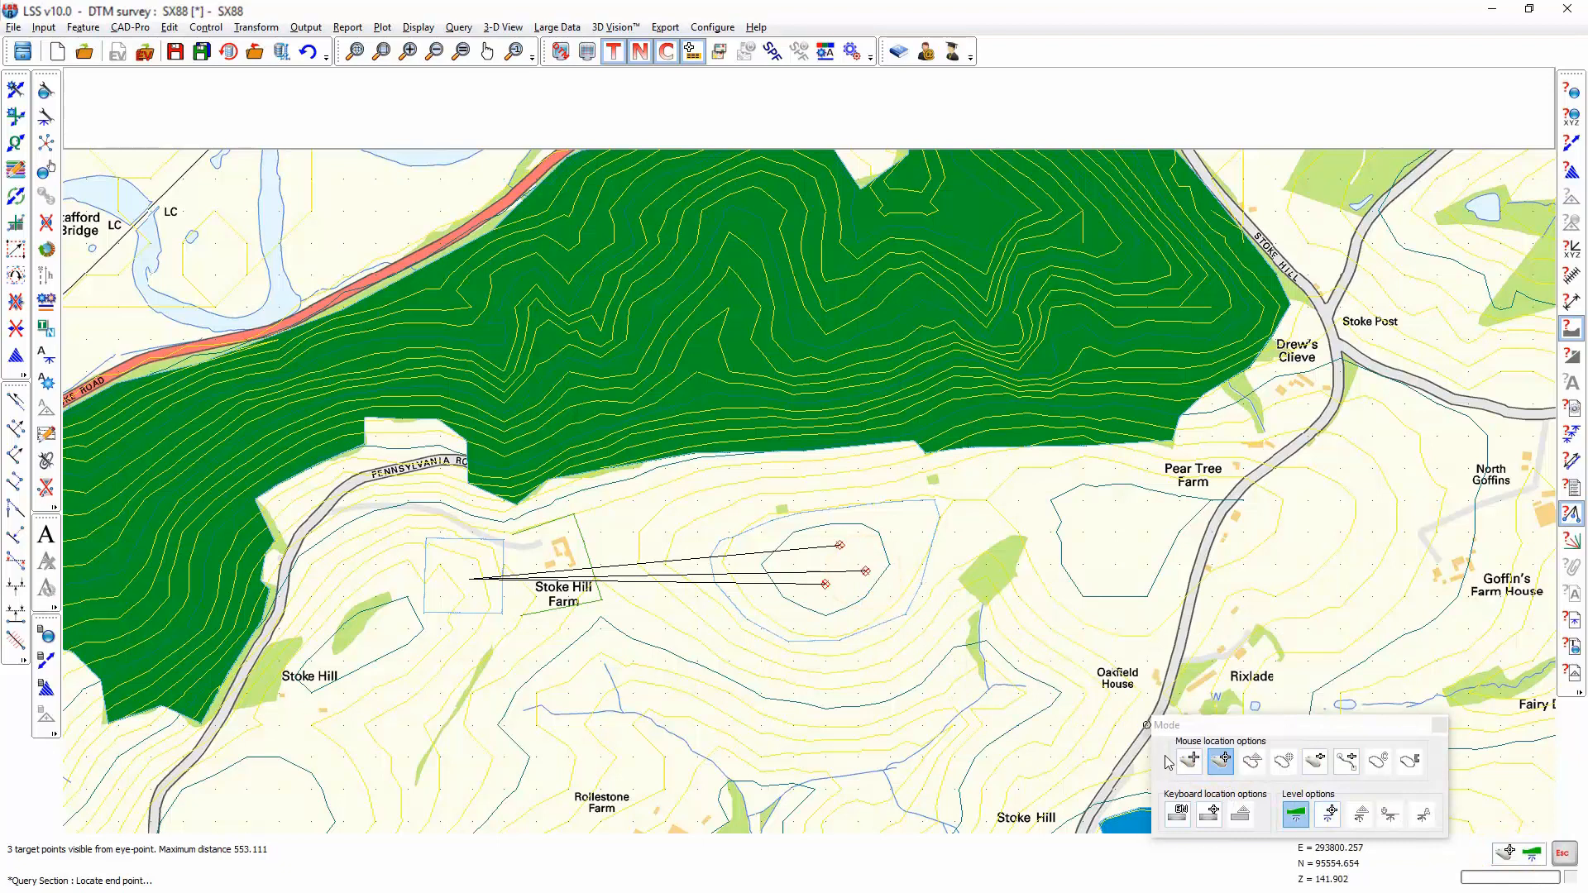
left_click(1190, 760)
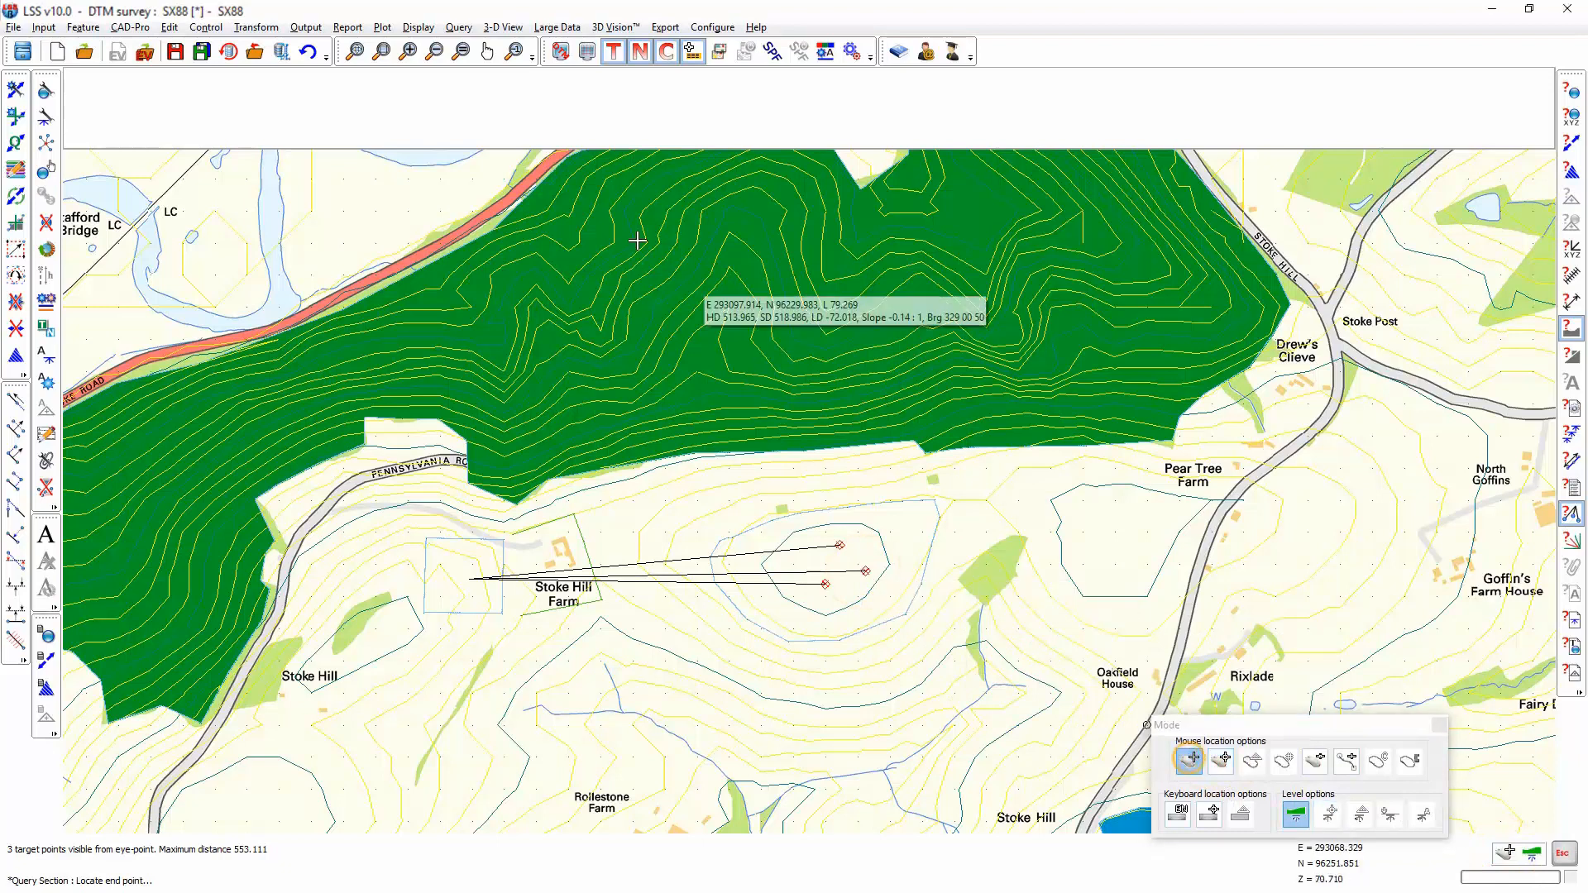
left_click(479, 170)
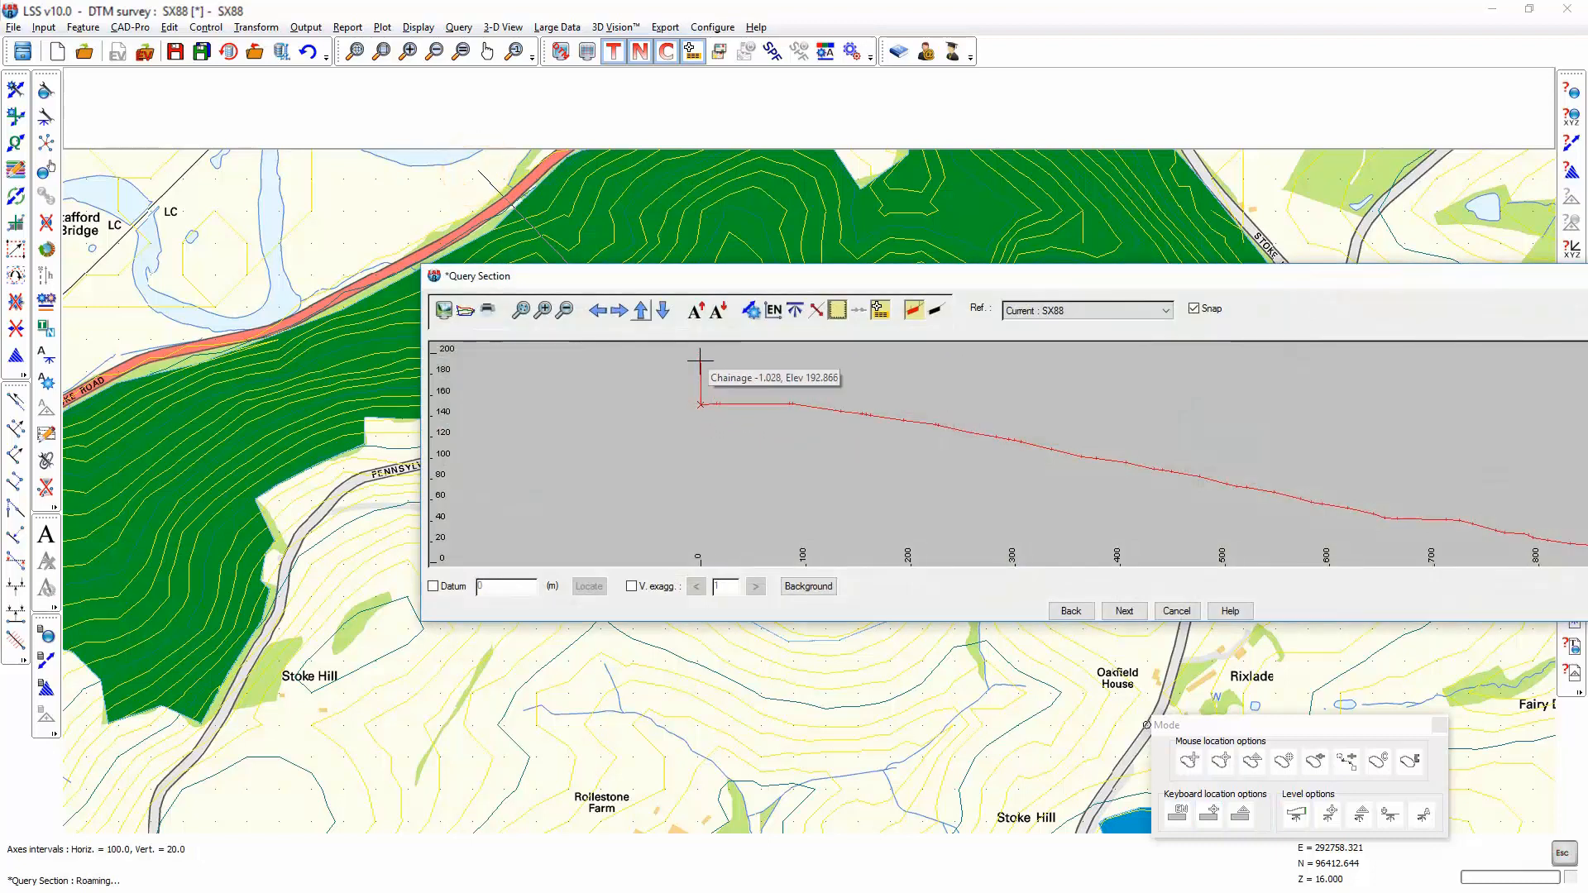
middle_click_drag(1109, 521, 932, 518)
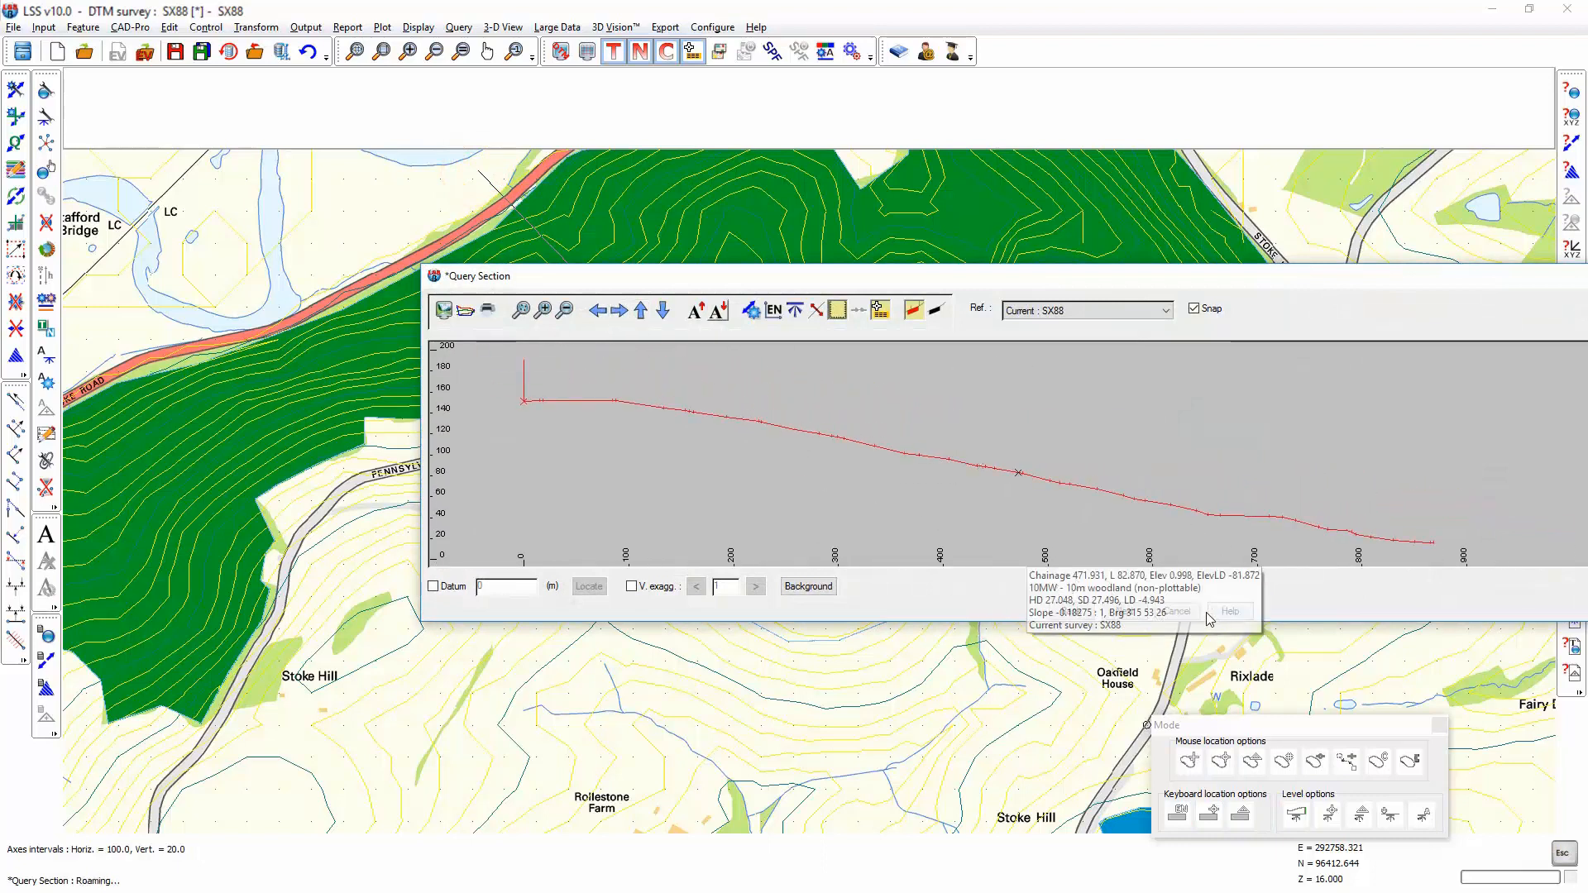
left_click(1177, 611)
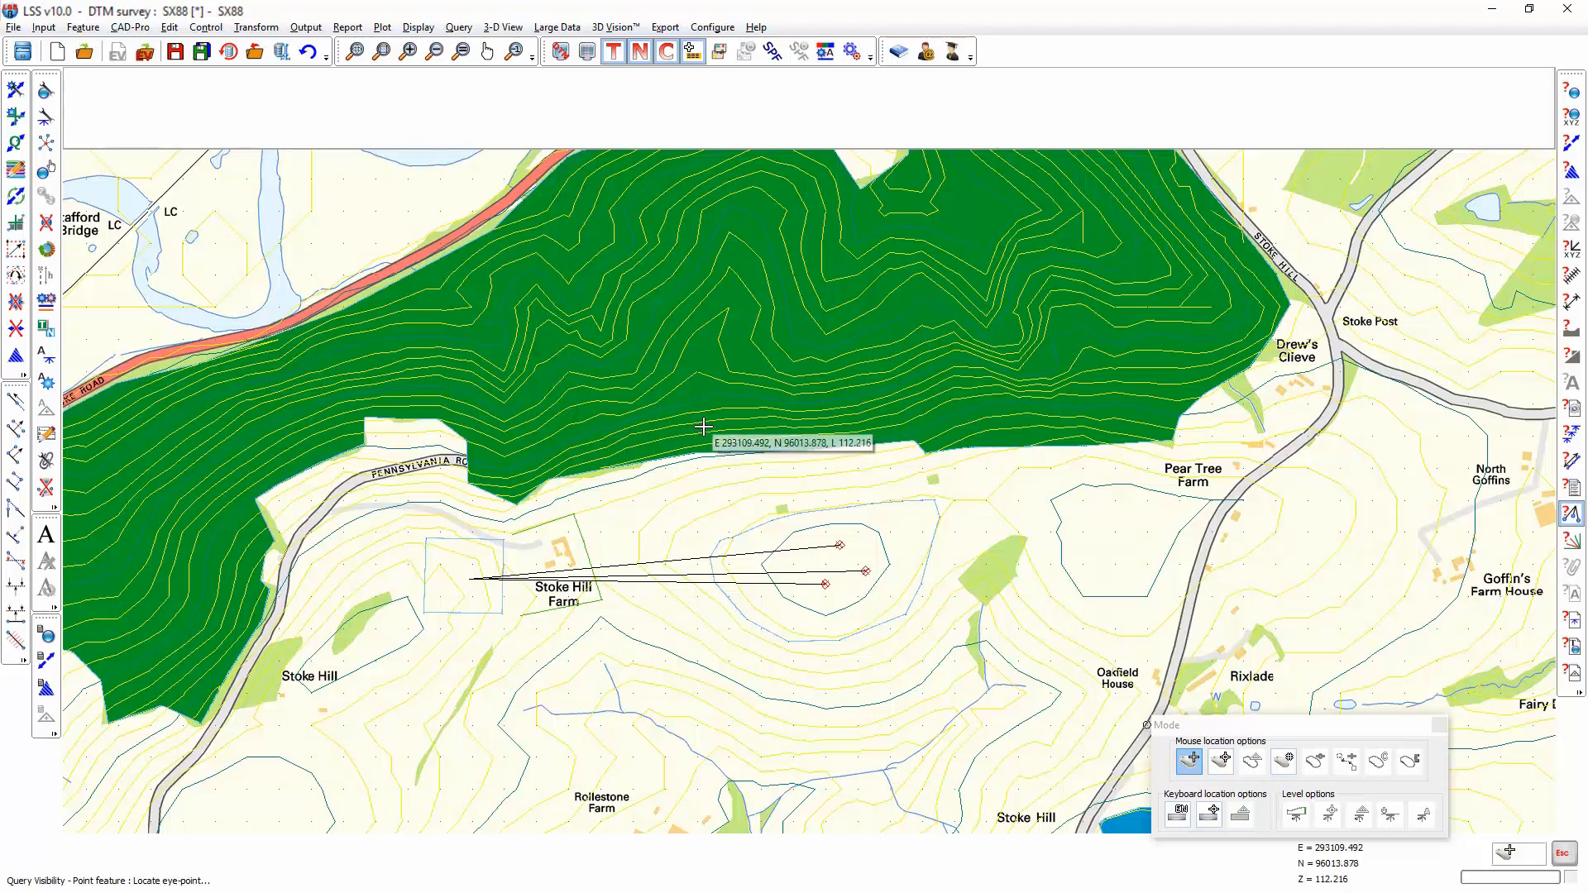
Check turbine visibility from eye-points inside the woodland and north-west towards the main road, and end the visibility query
left_click(668, 408)
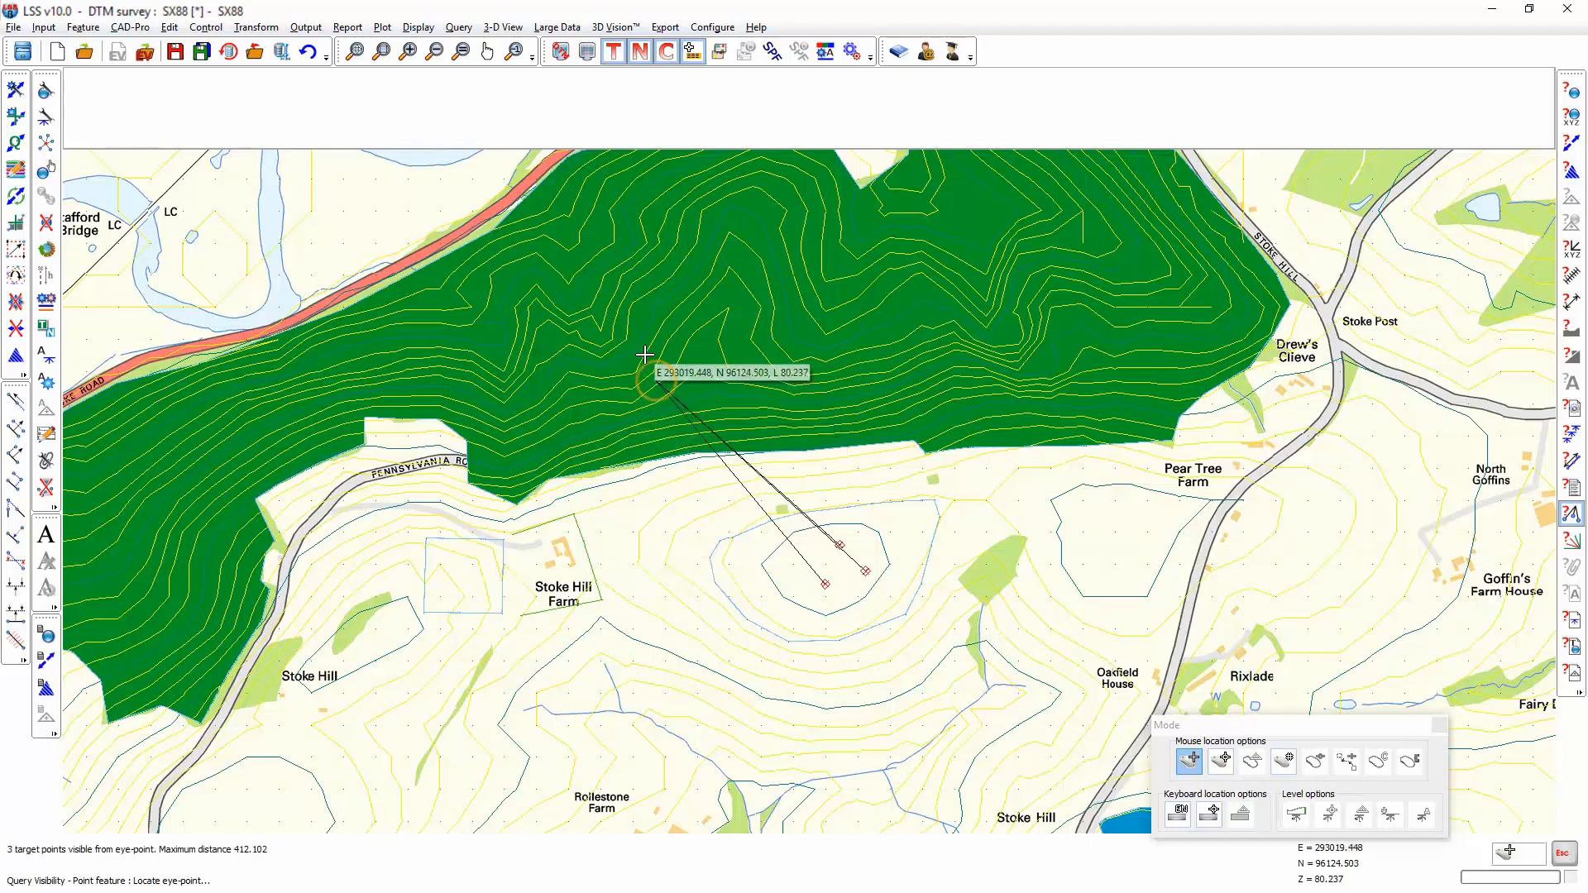
left_click(624, 314)
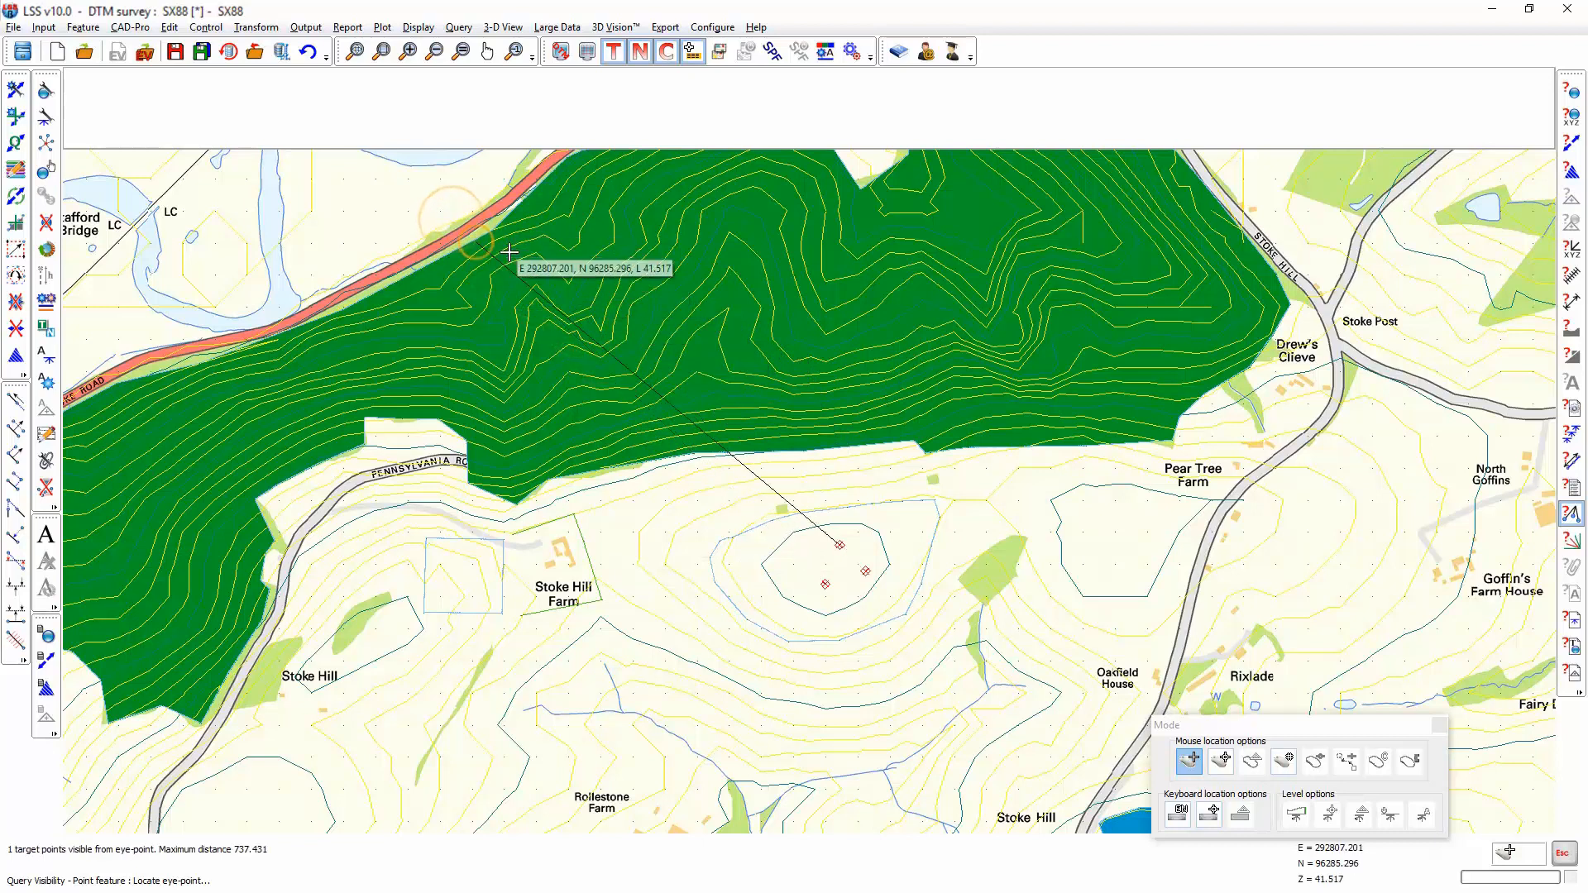
key("Escape")
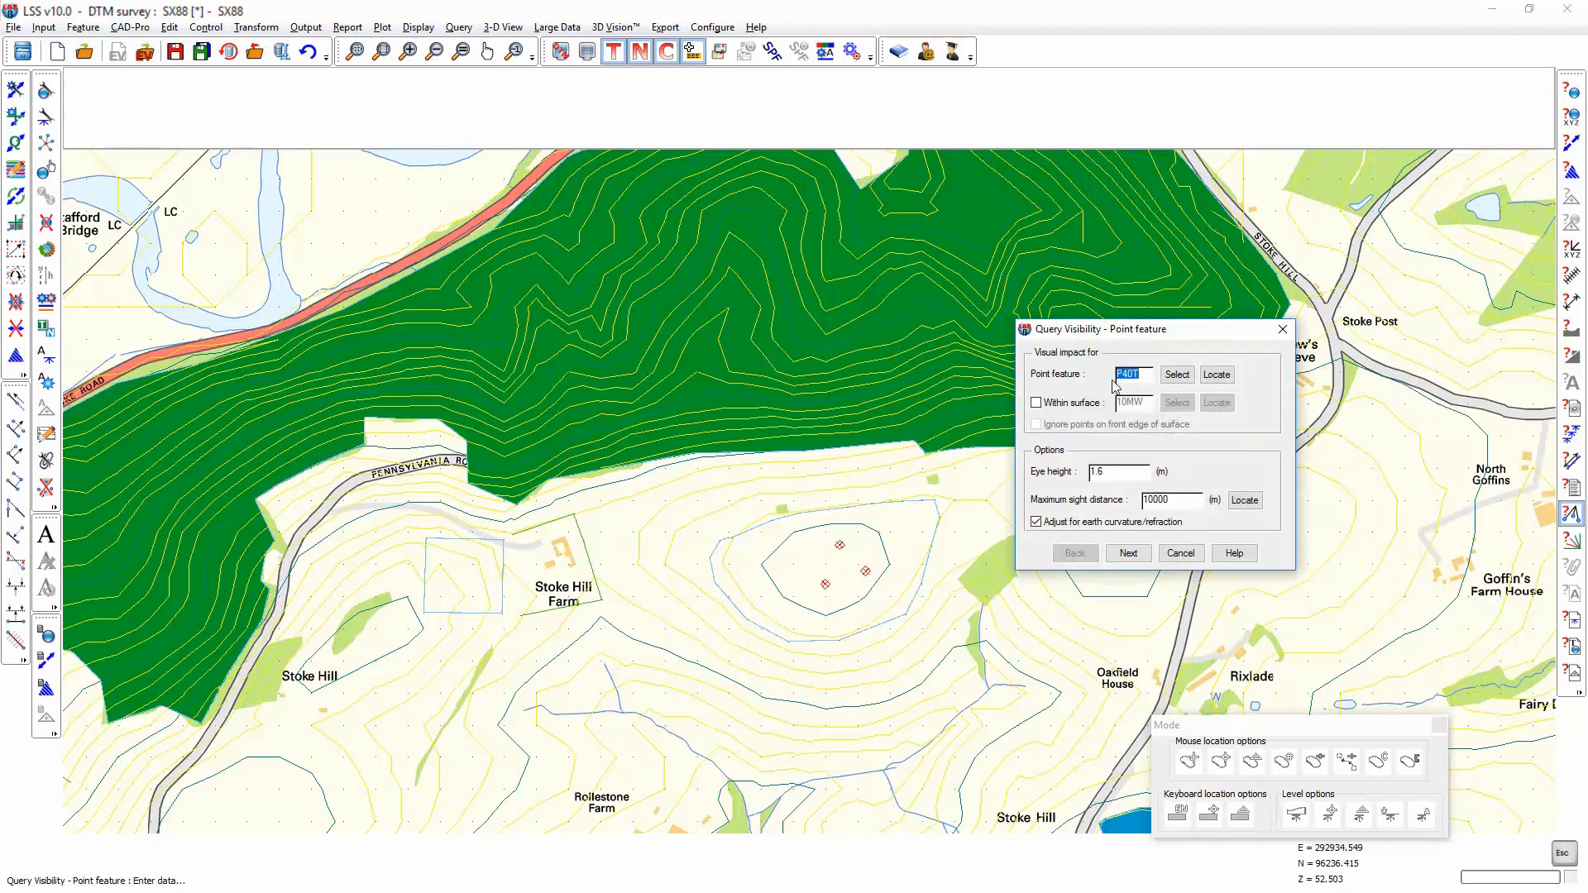
key("Escape")
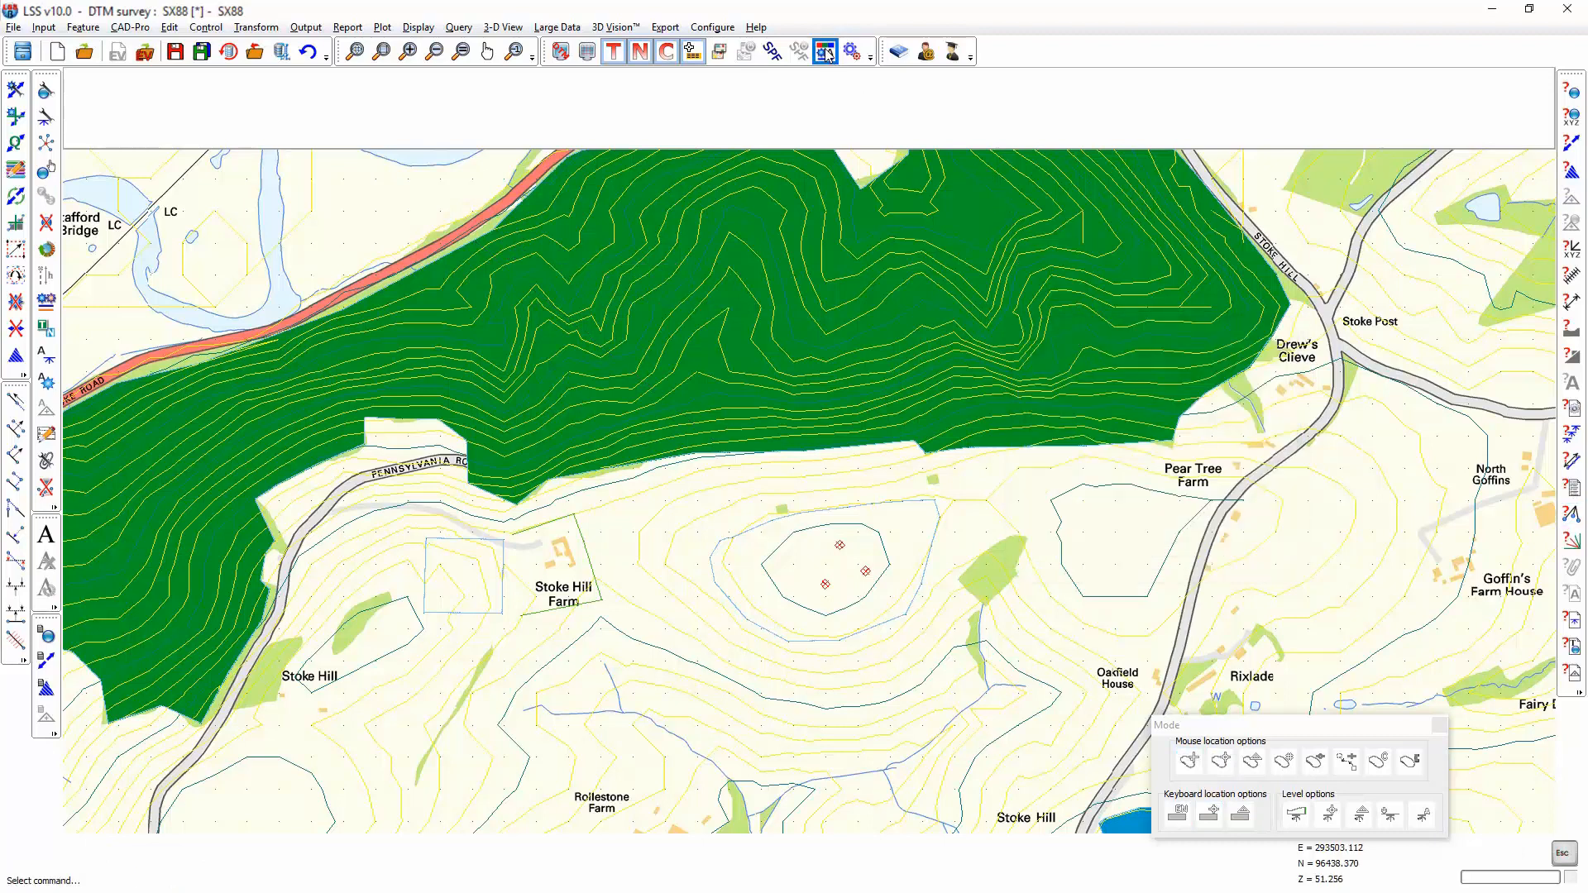
Amend the legend's 10MW woodland surface feature, picked on the map, so its height is 10 m, and close the legend settings
left_click(826, 53)
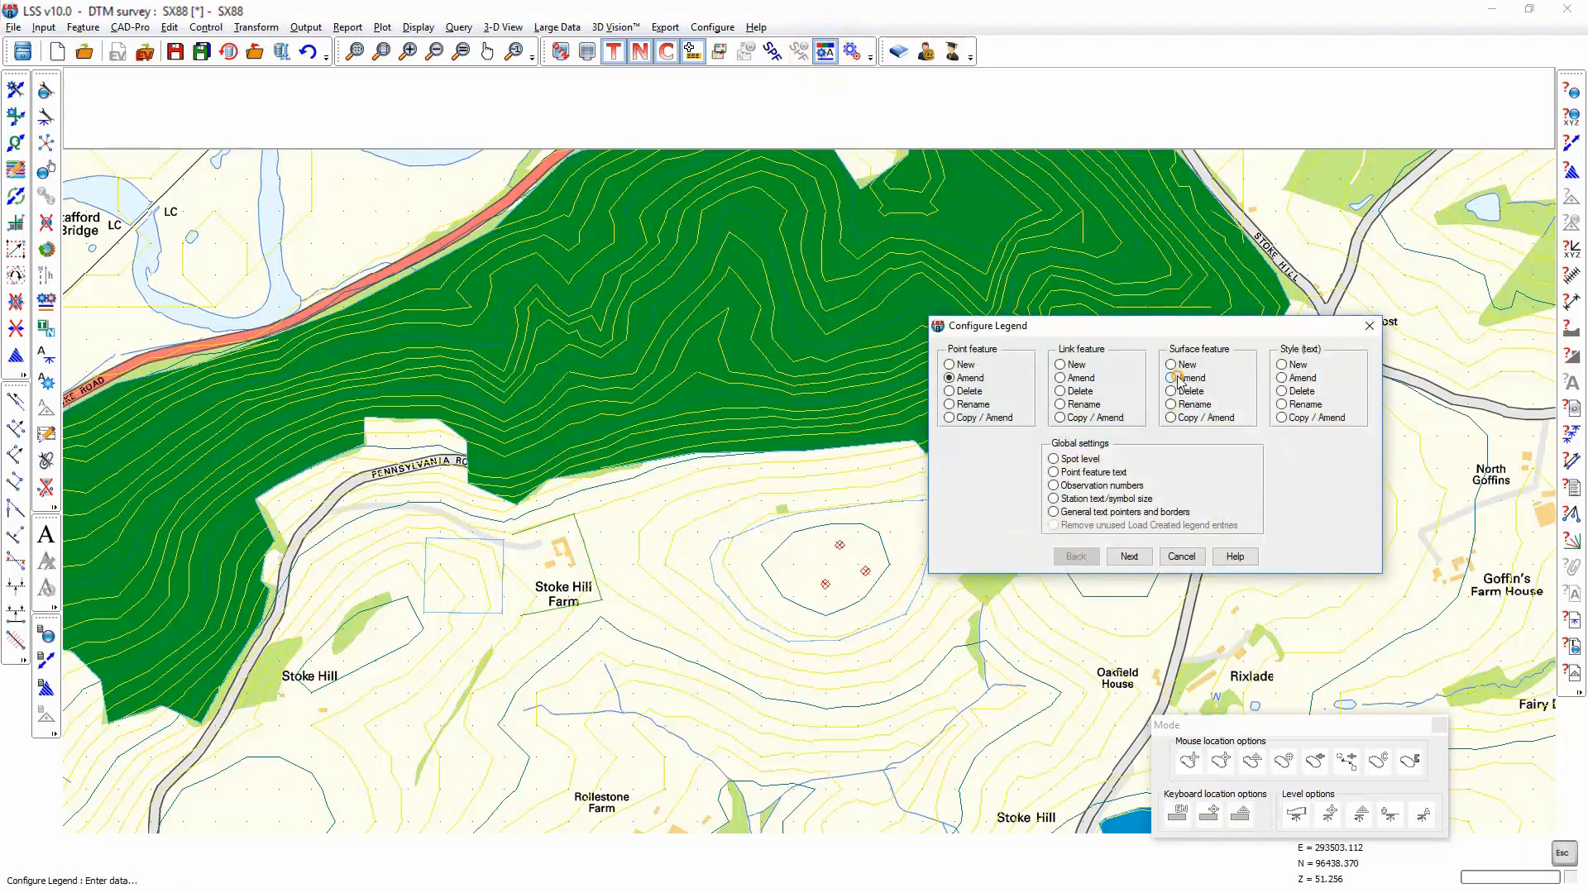
left_click(1130, 554)
left_click(1230, 429)
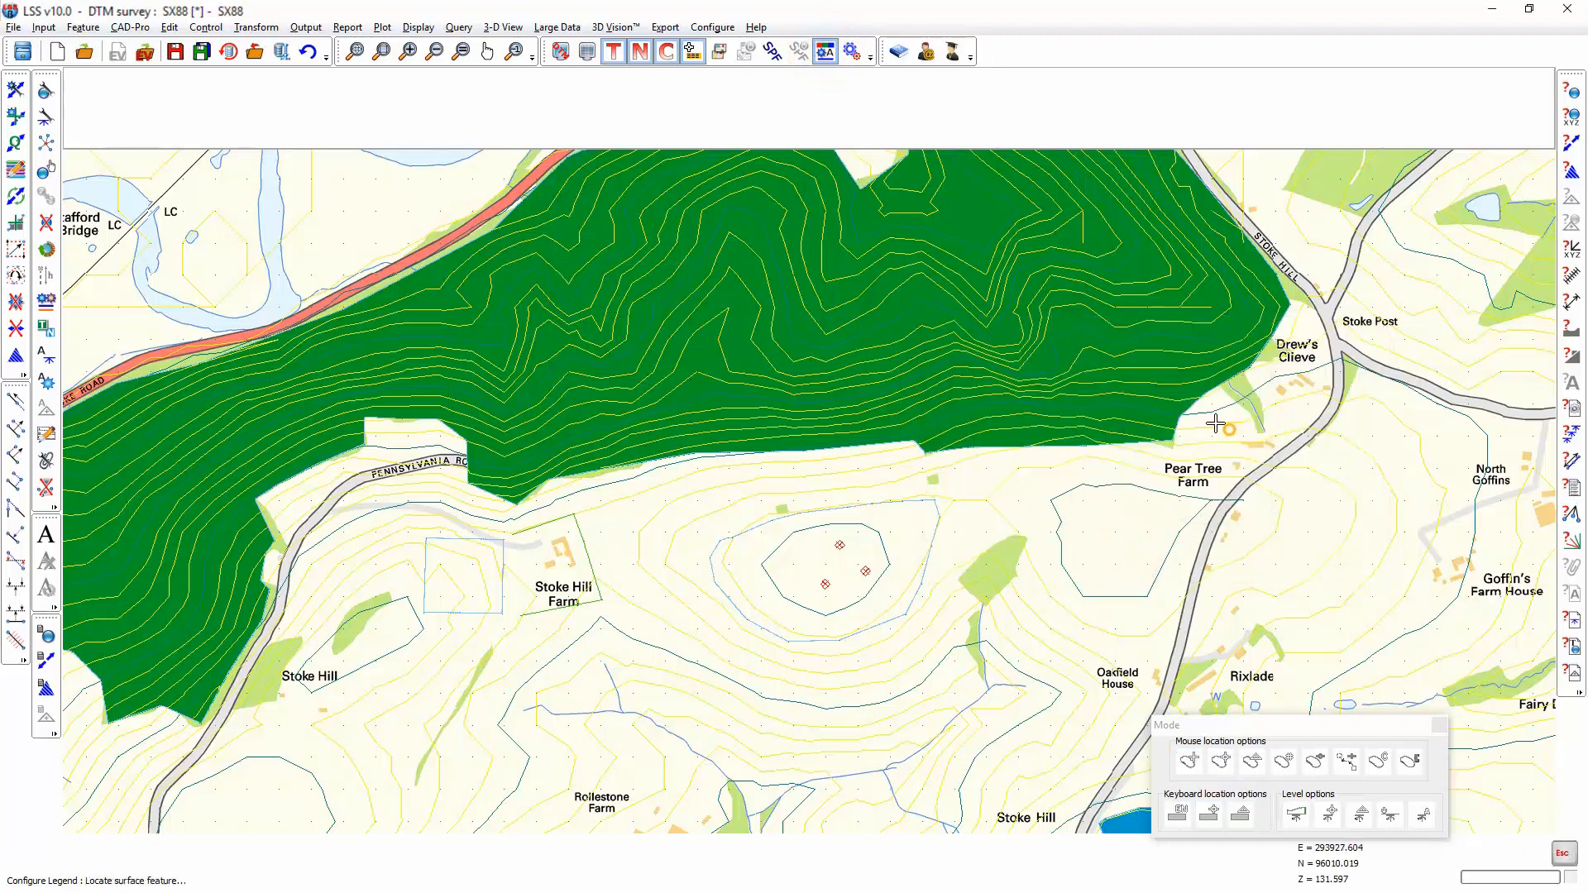
left_click(780, 321)
left_click(1128, 496)
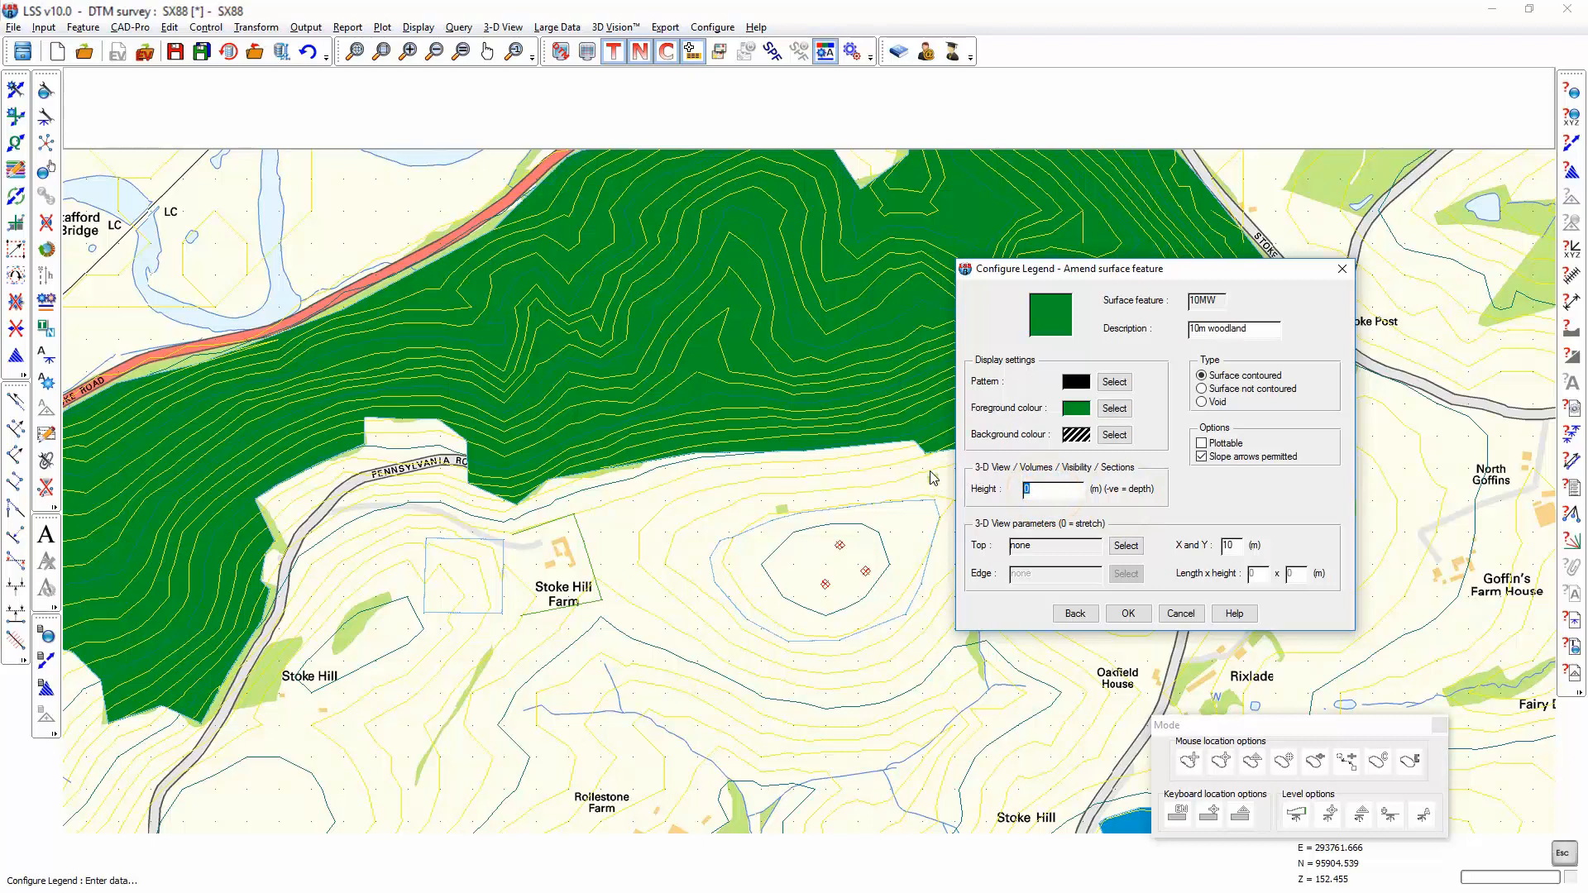
left_click(1127, 614)
left_click(1180, 497)
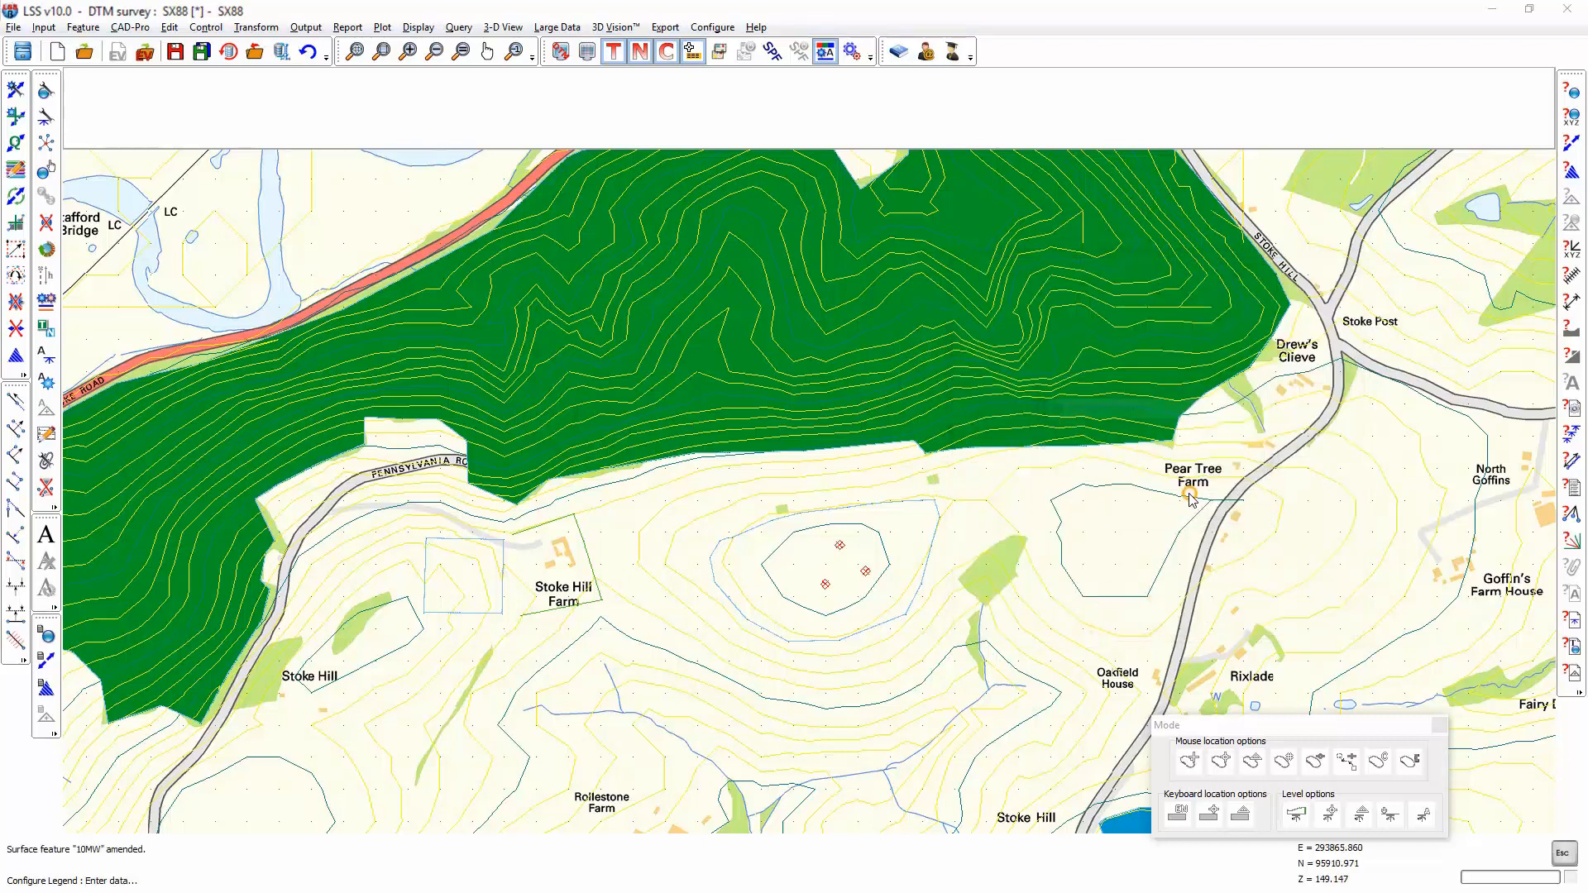
left_click(1125, 472)
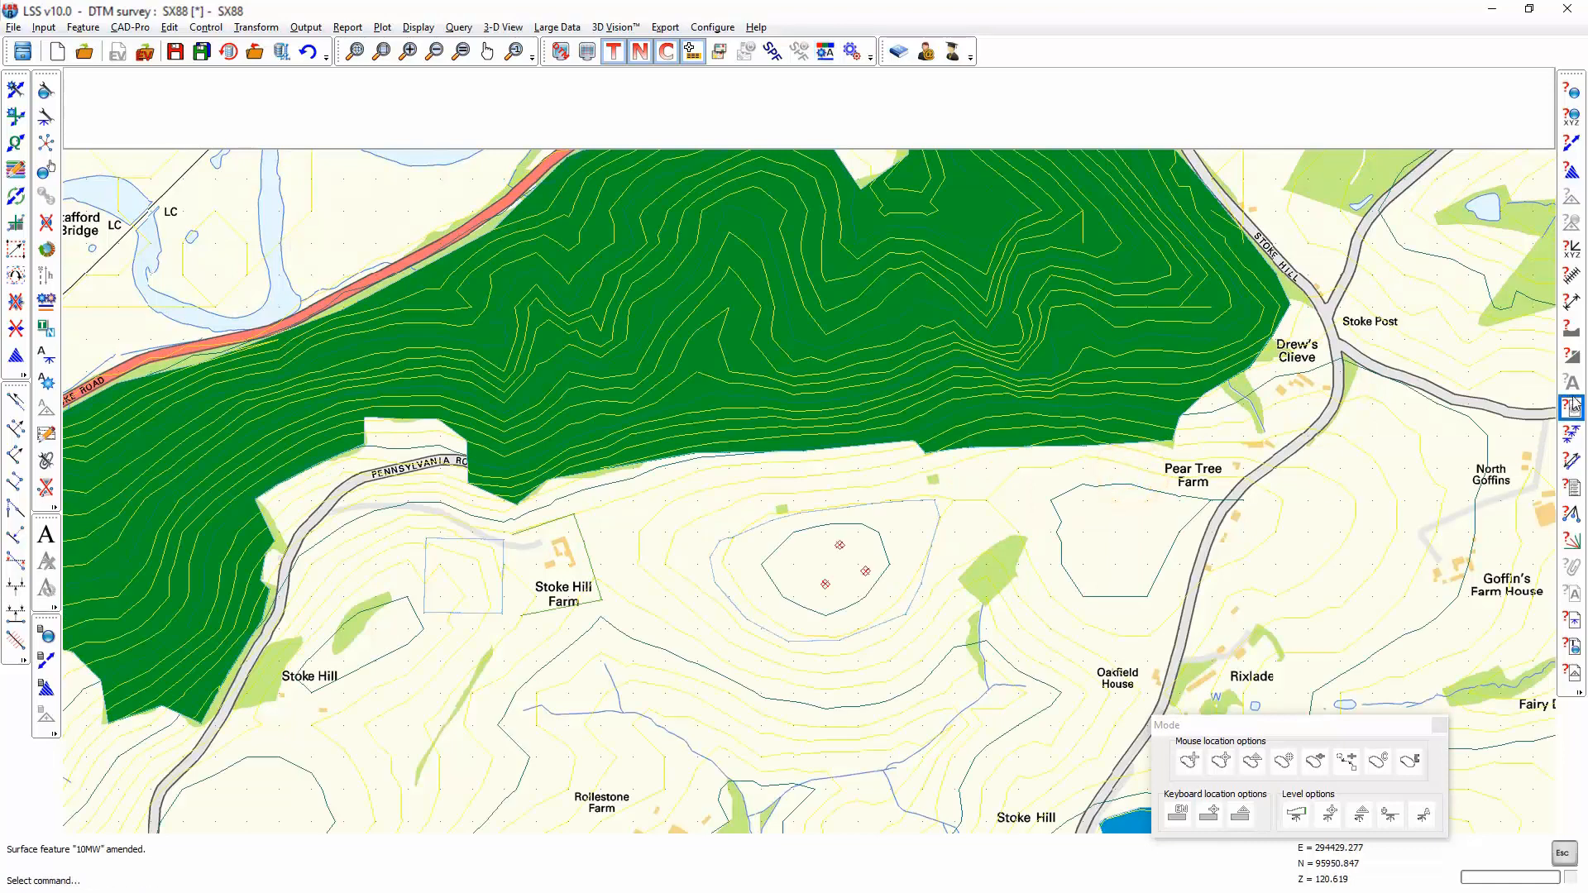
Query a ground section from the easternmost turbine north-west across the woodland to beyond the main road, inspect its woodland height, and close it
left_click(1569, 336)
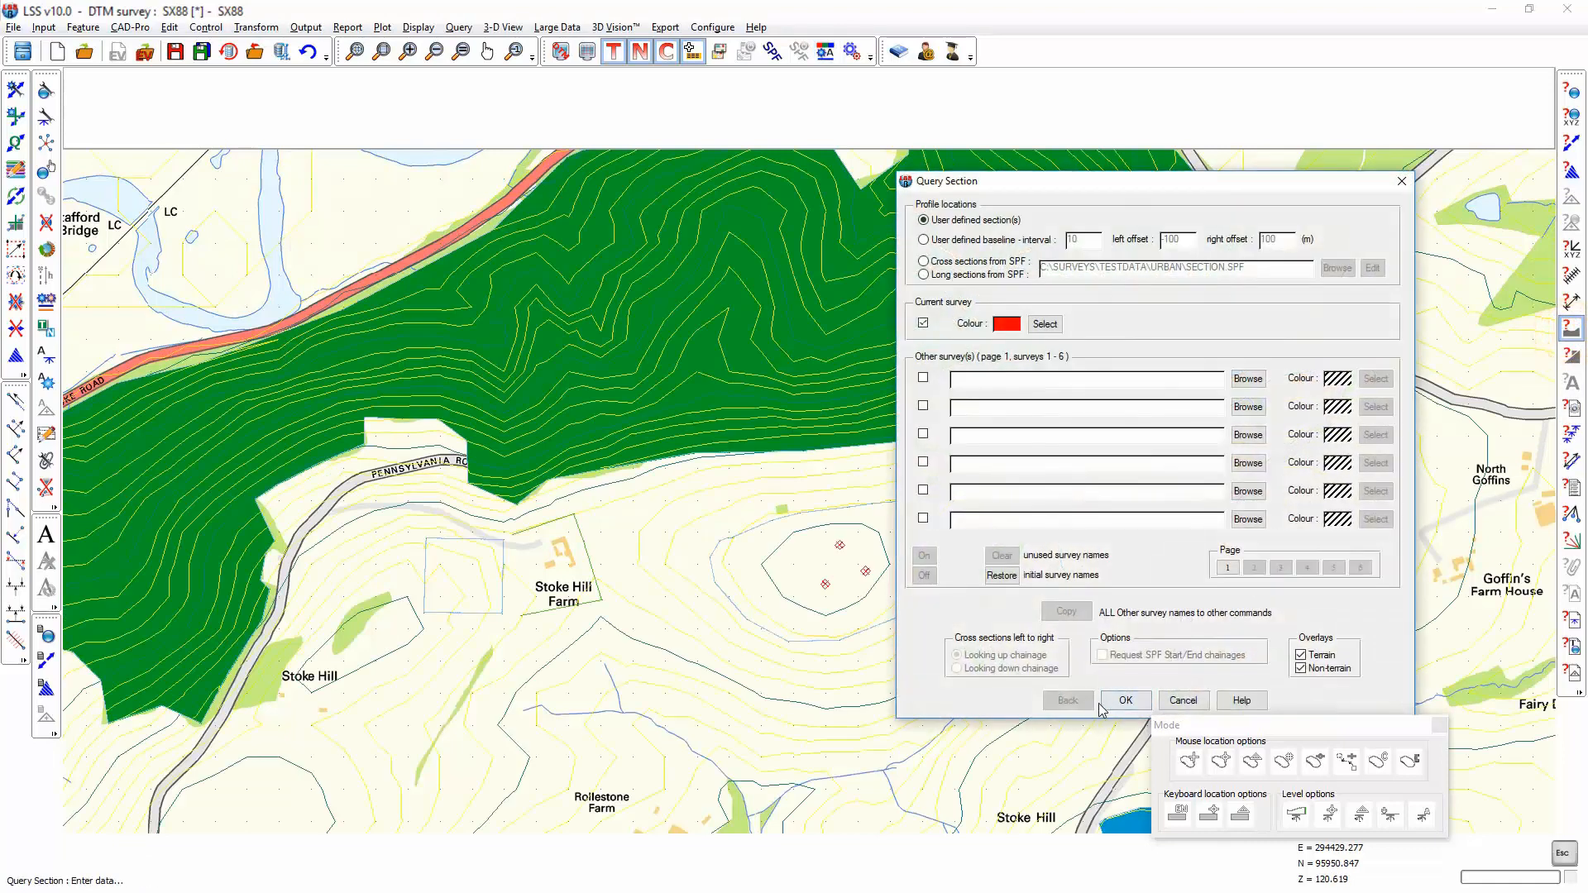
left_click(1125, 701)
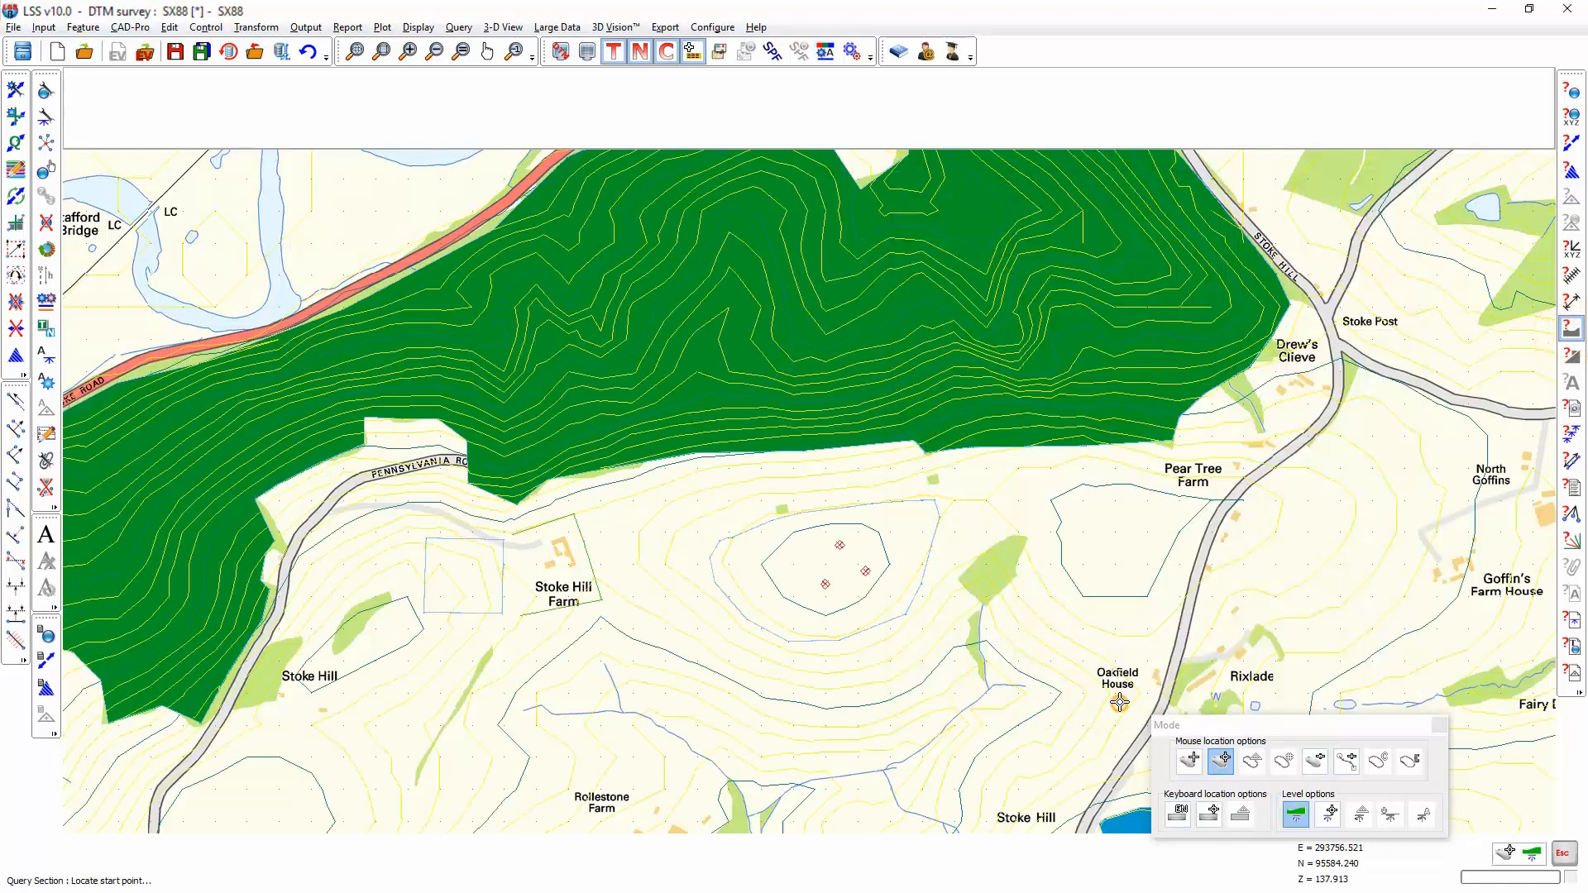
left_click(888, 589)
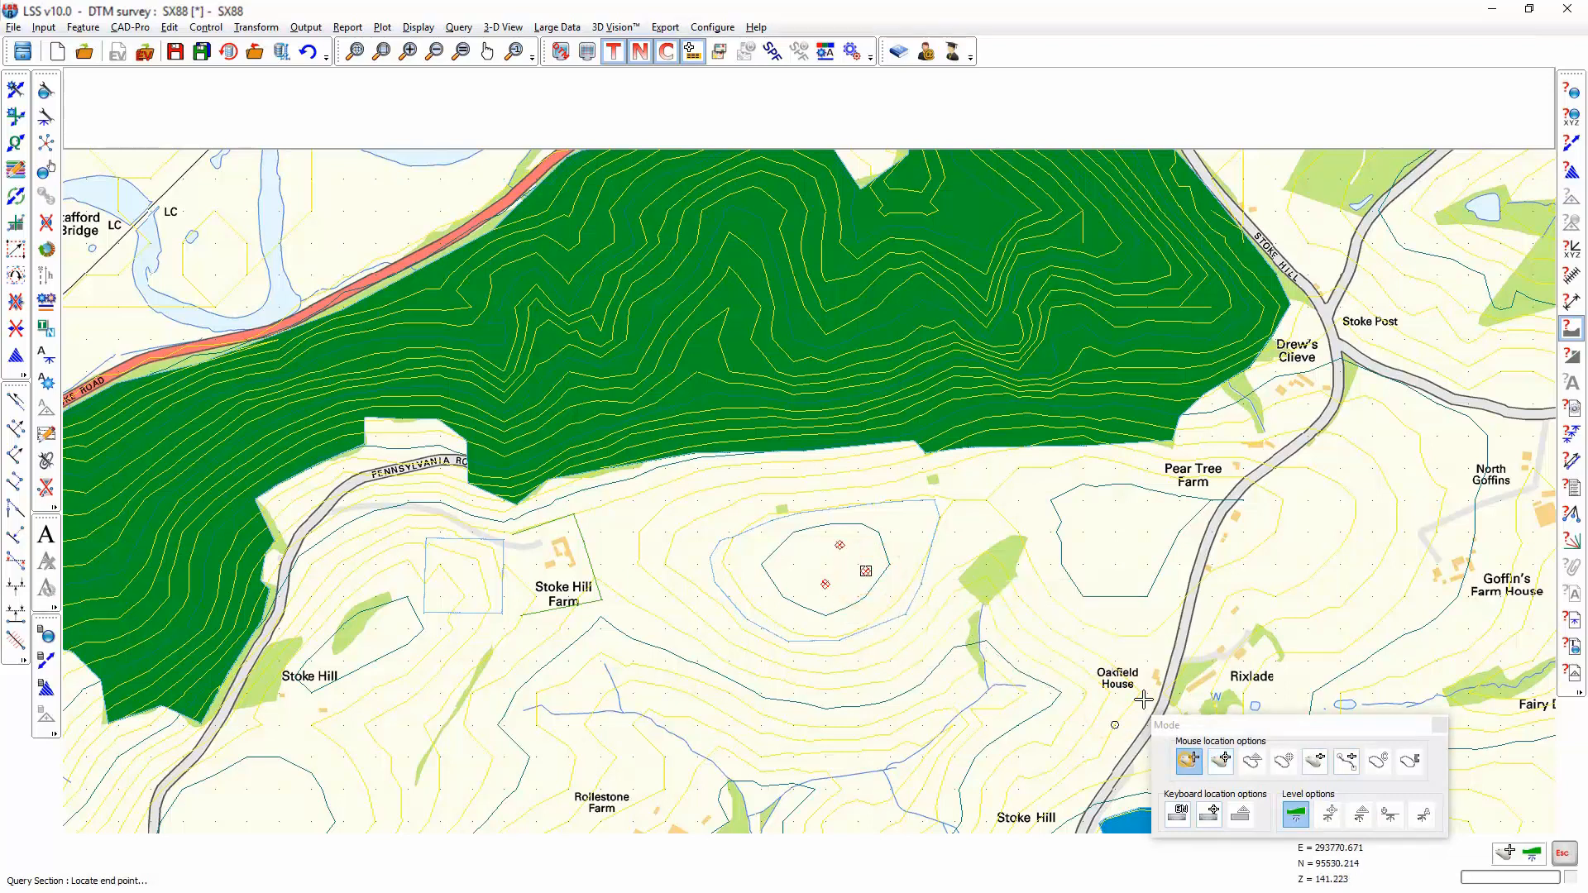
left_click(492, 171)
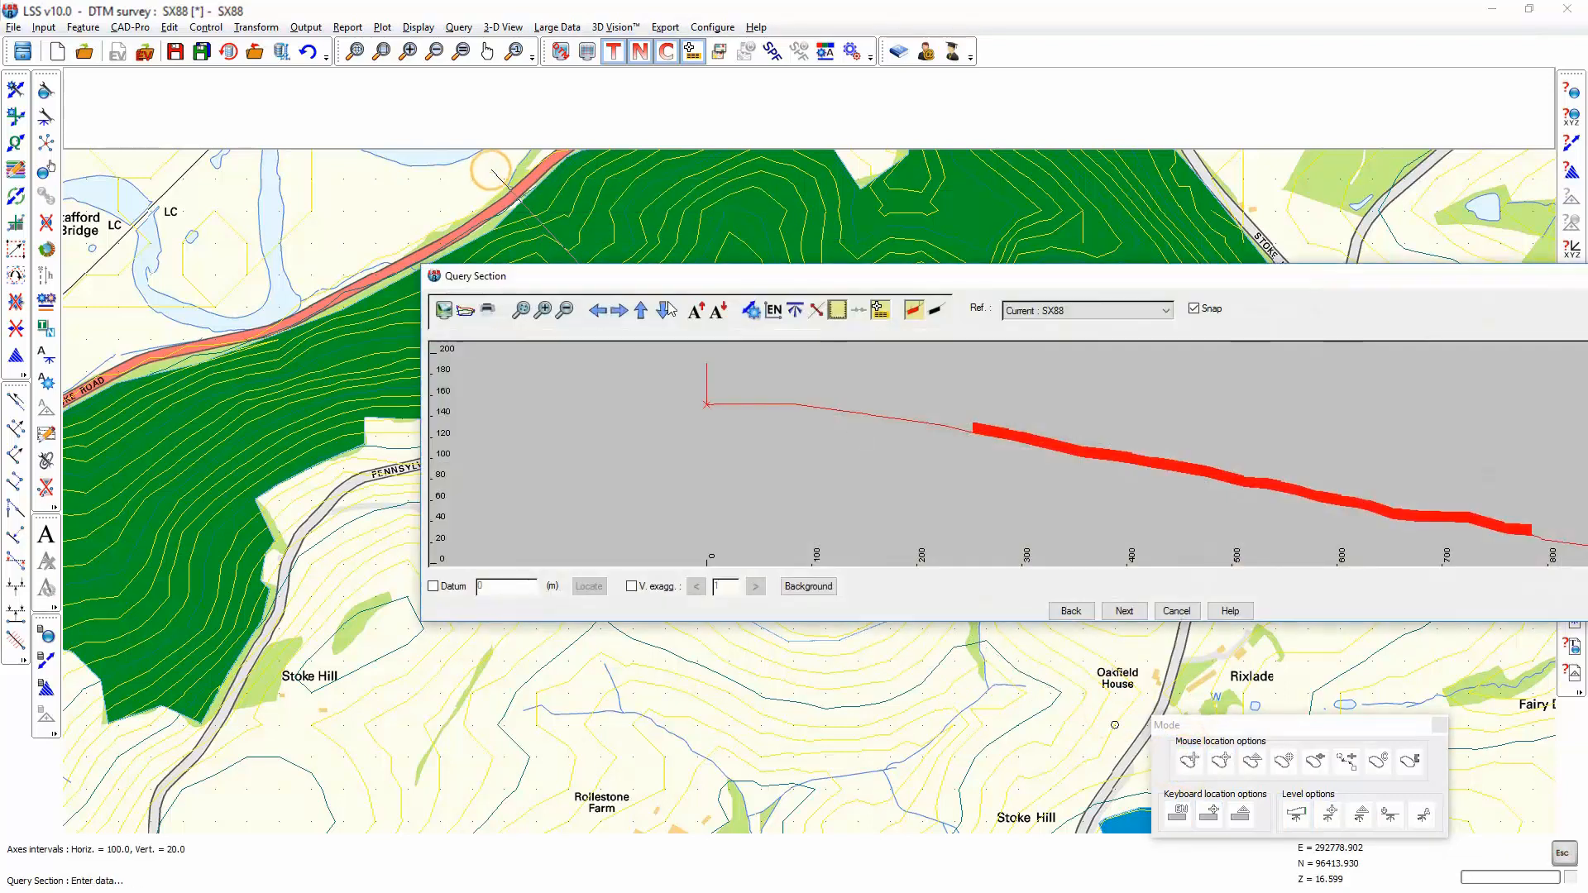
left_click_drag(905, 432, 745, 414)
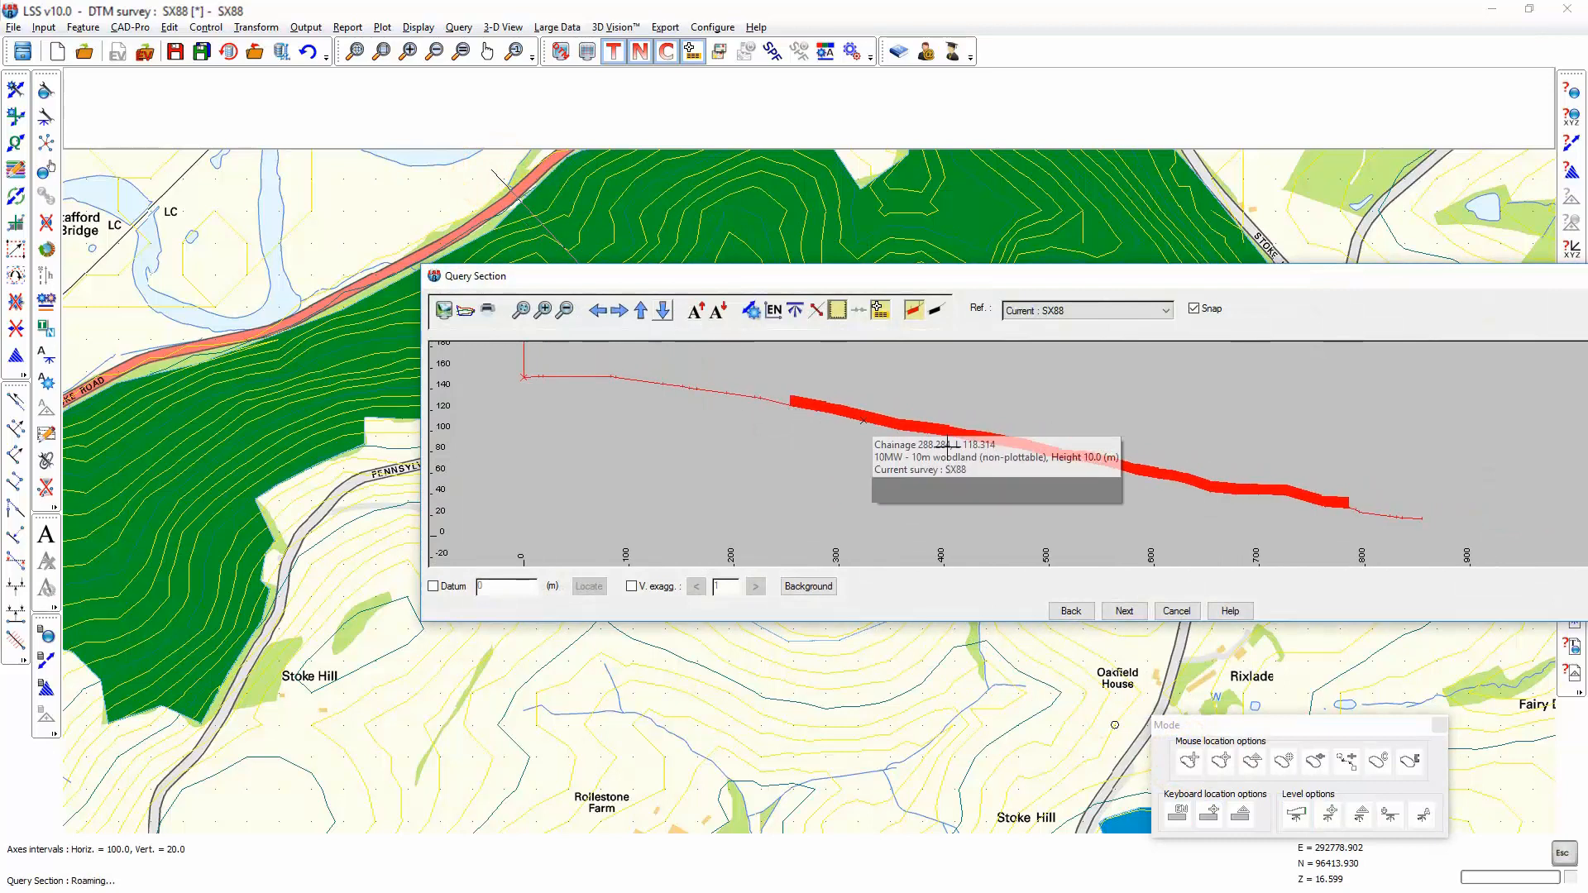
left_click(1178, 611)
left_click(1440, 726)
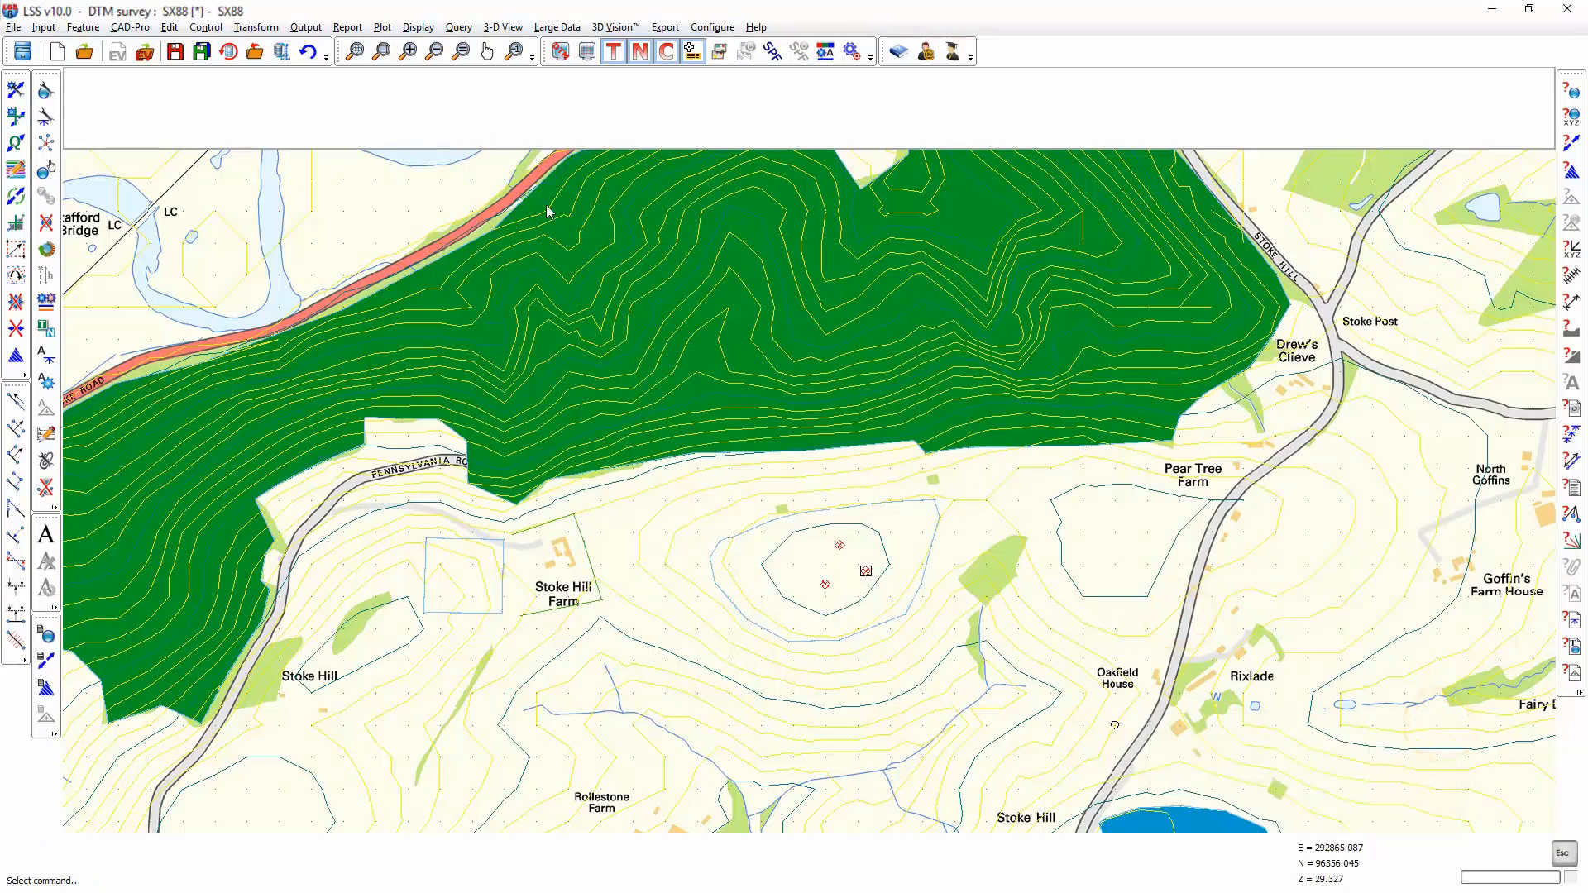
Query P40T turbine visibility with a 1.6 m eye height from eye-points beside the turbines and inside the southern part of the woodland
left_click(1571, 514)
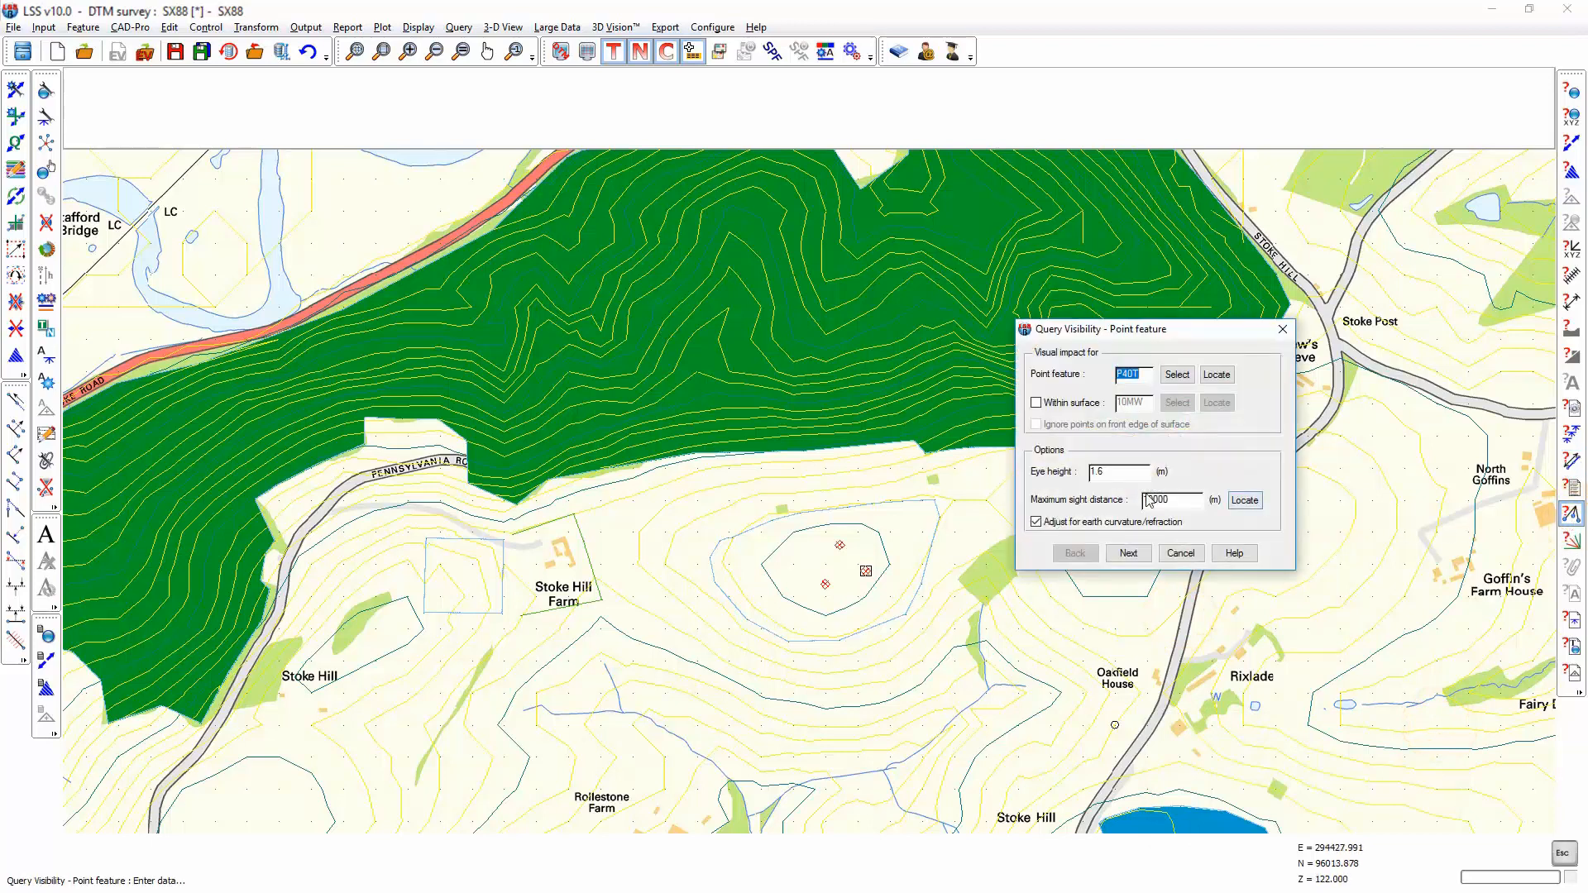
left_click(1128, 554)
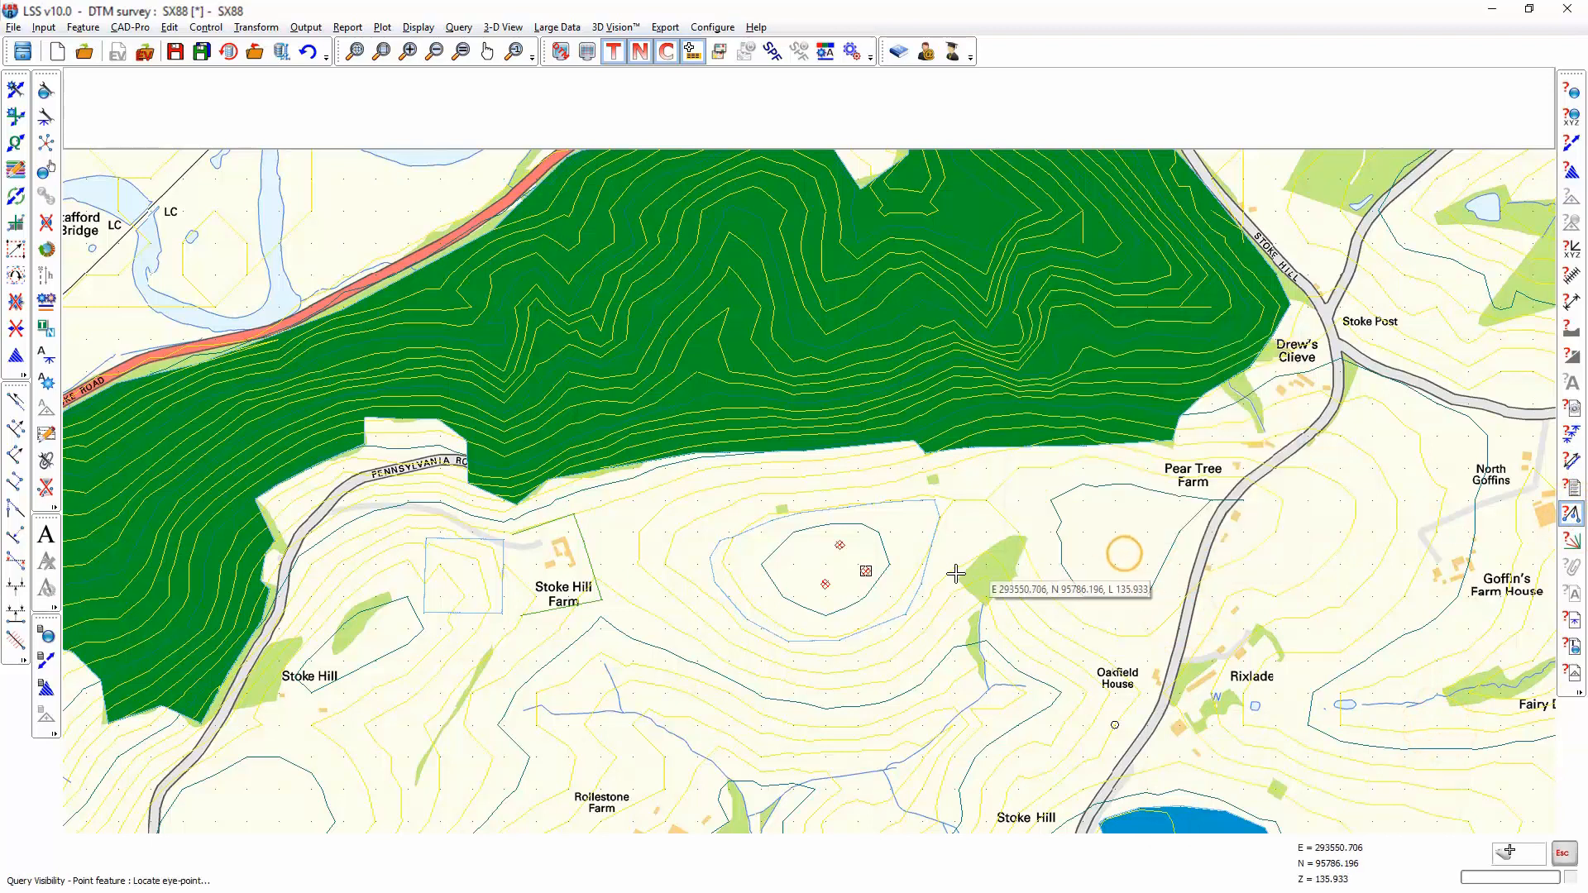
left_click(866, 571)
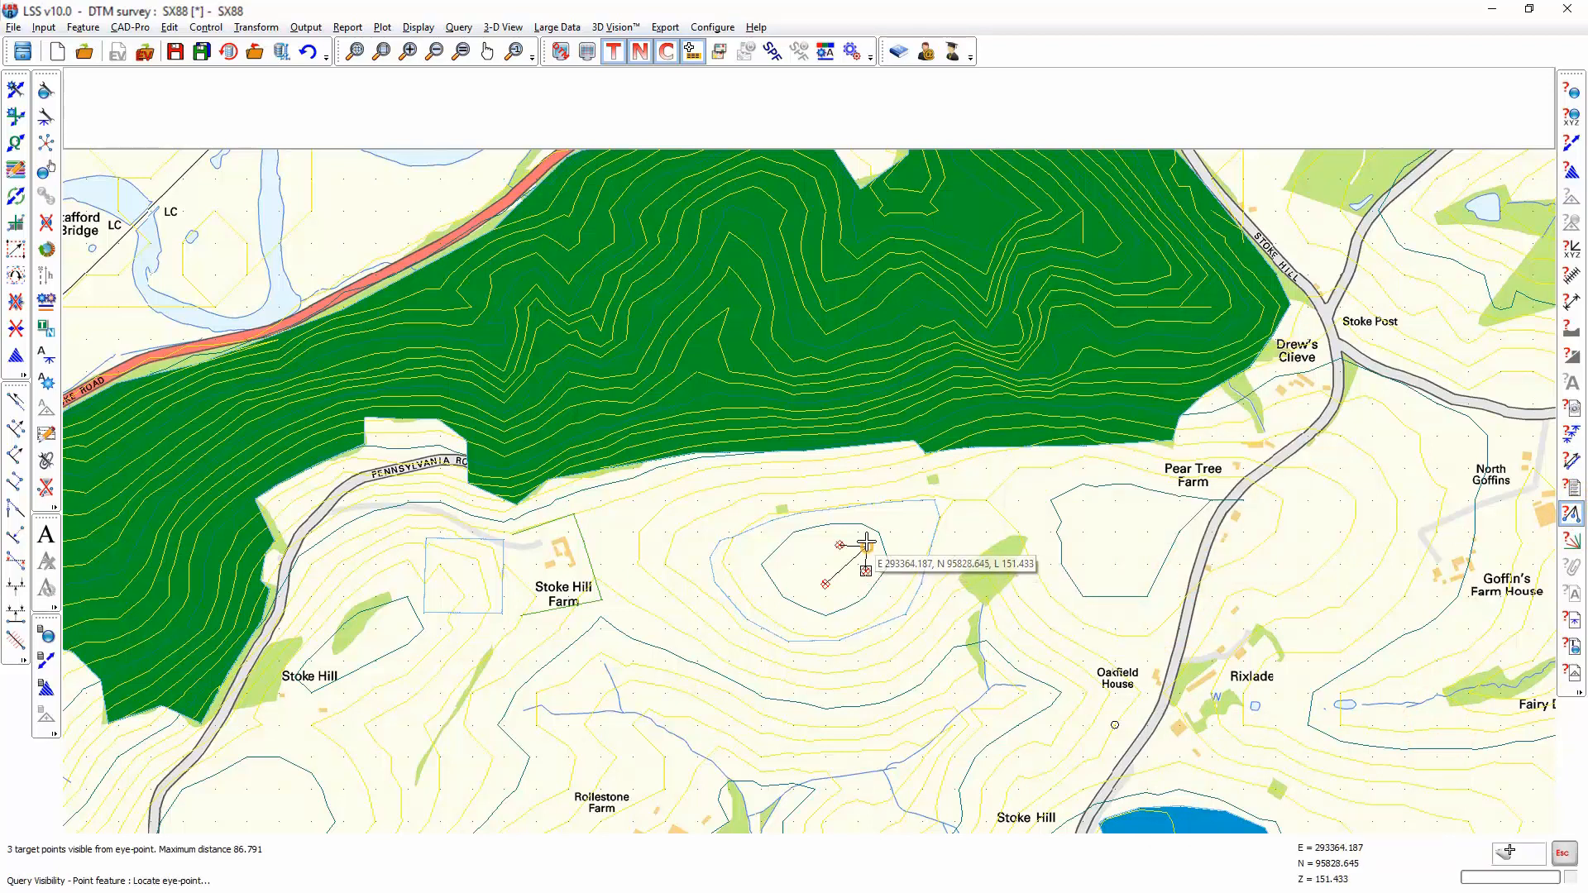
left_click(842, 436)
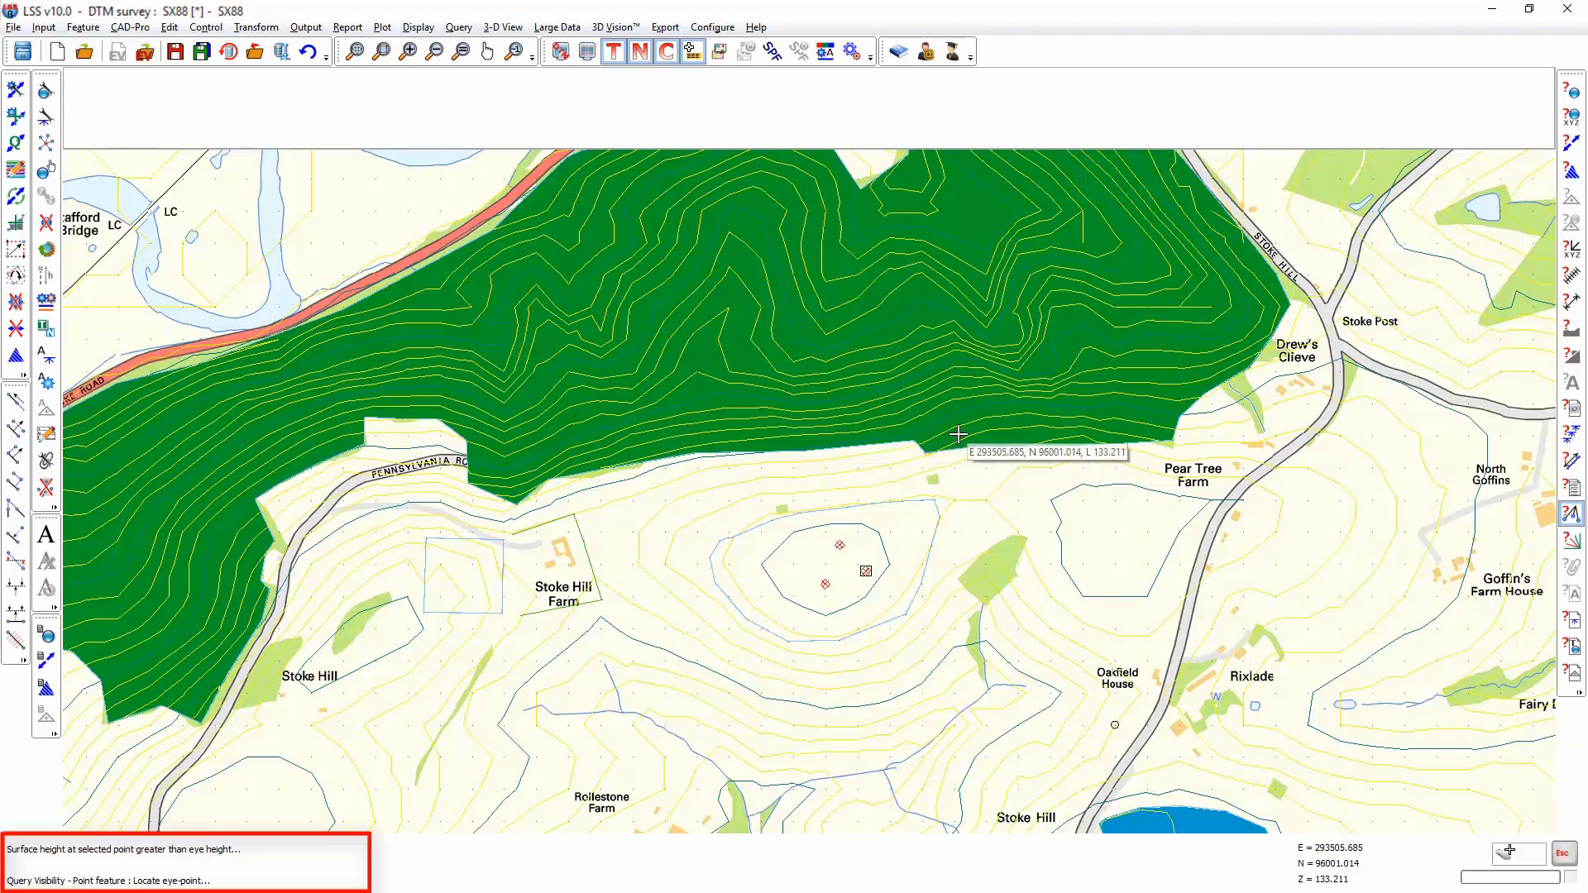
left_click(970, 406)
left_click(947, 369)
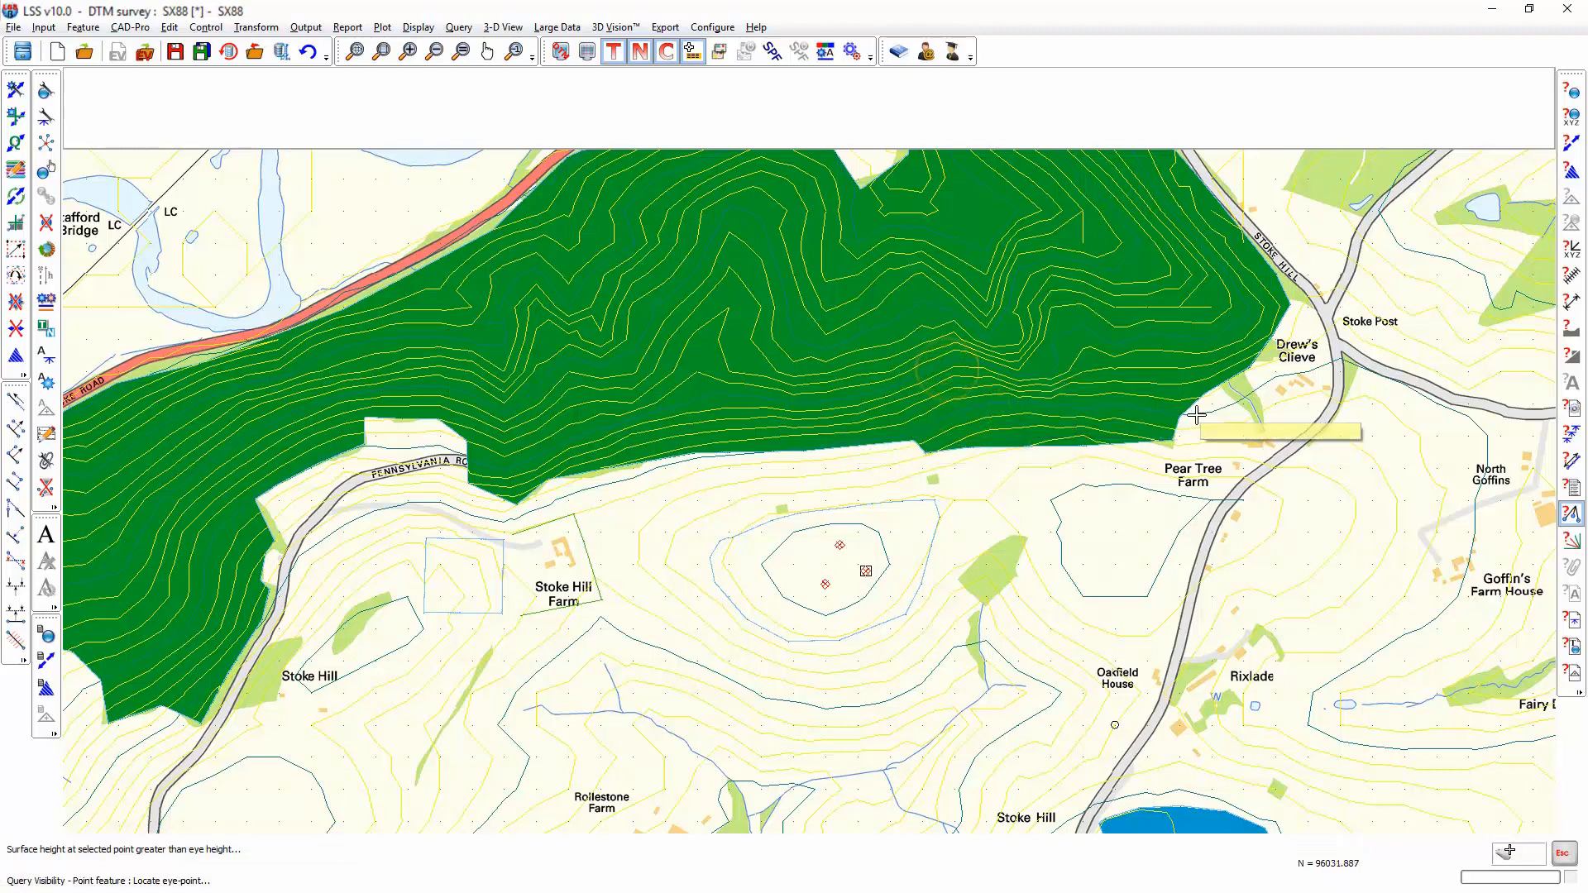
Check turbine visibility from eye-points running north from Pear Tree Farm past Drew's Clieve to the Stoke Hill road
left_click(1234, 453)
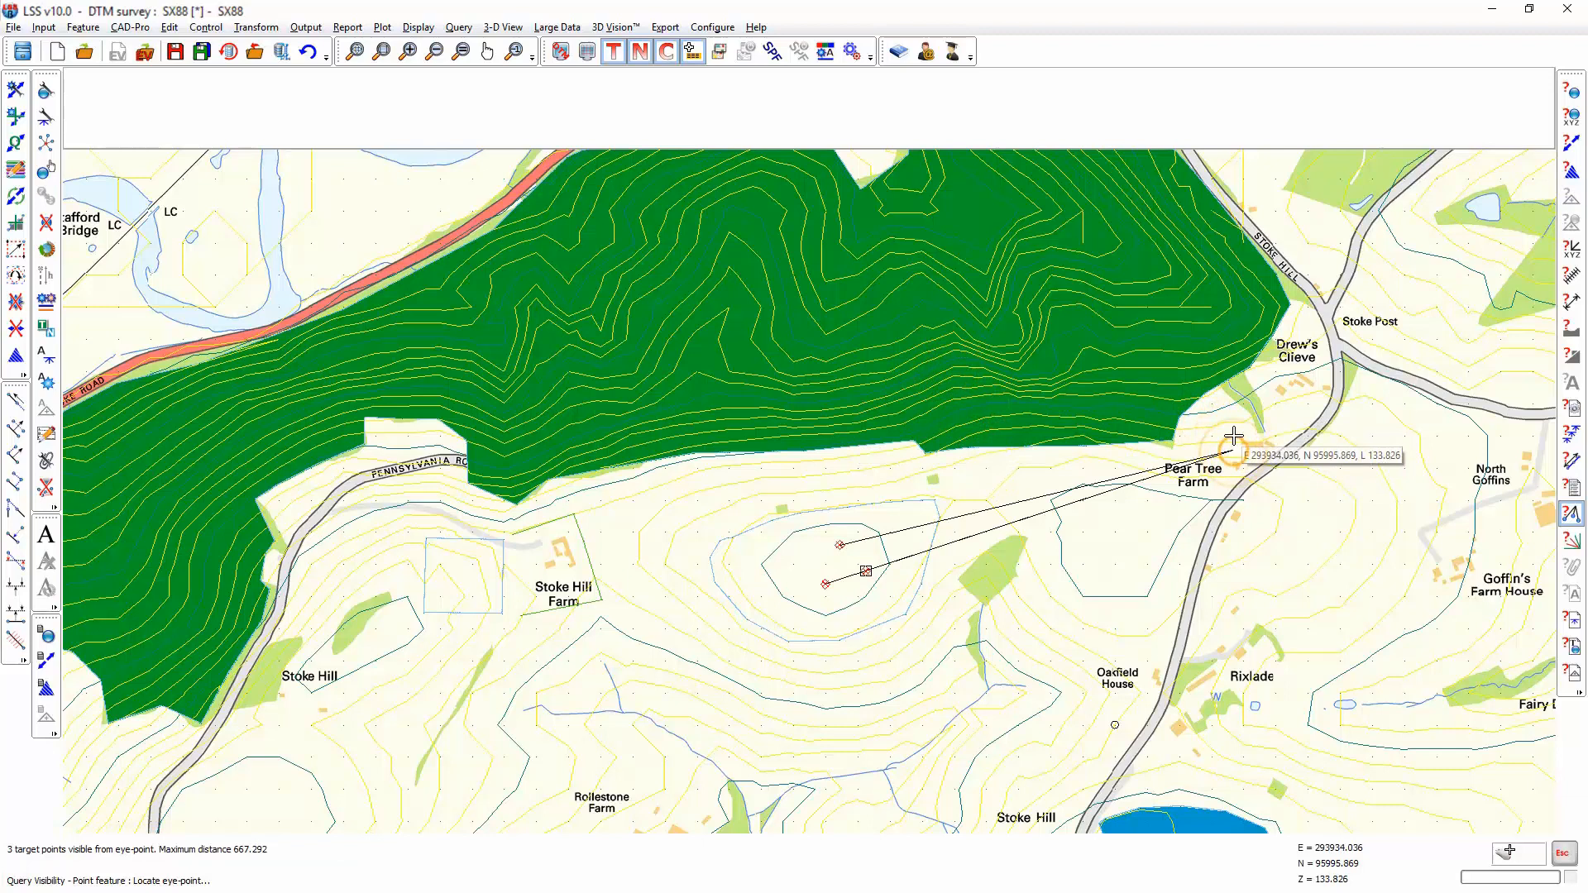
left_click(1234, 413)
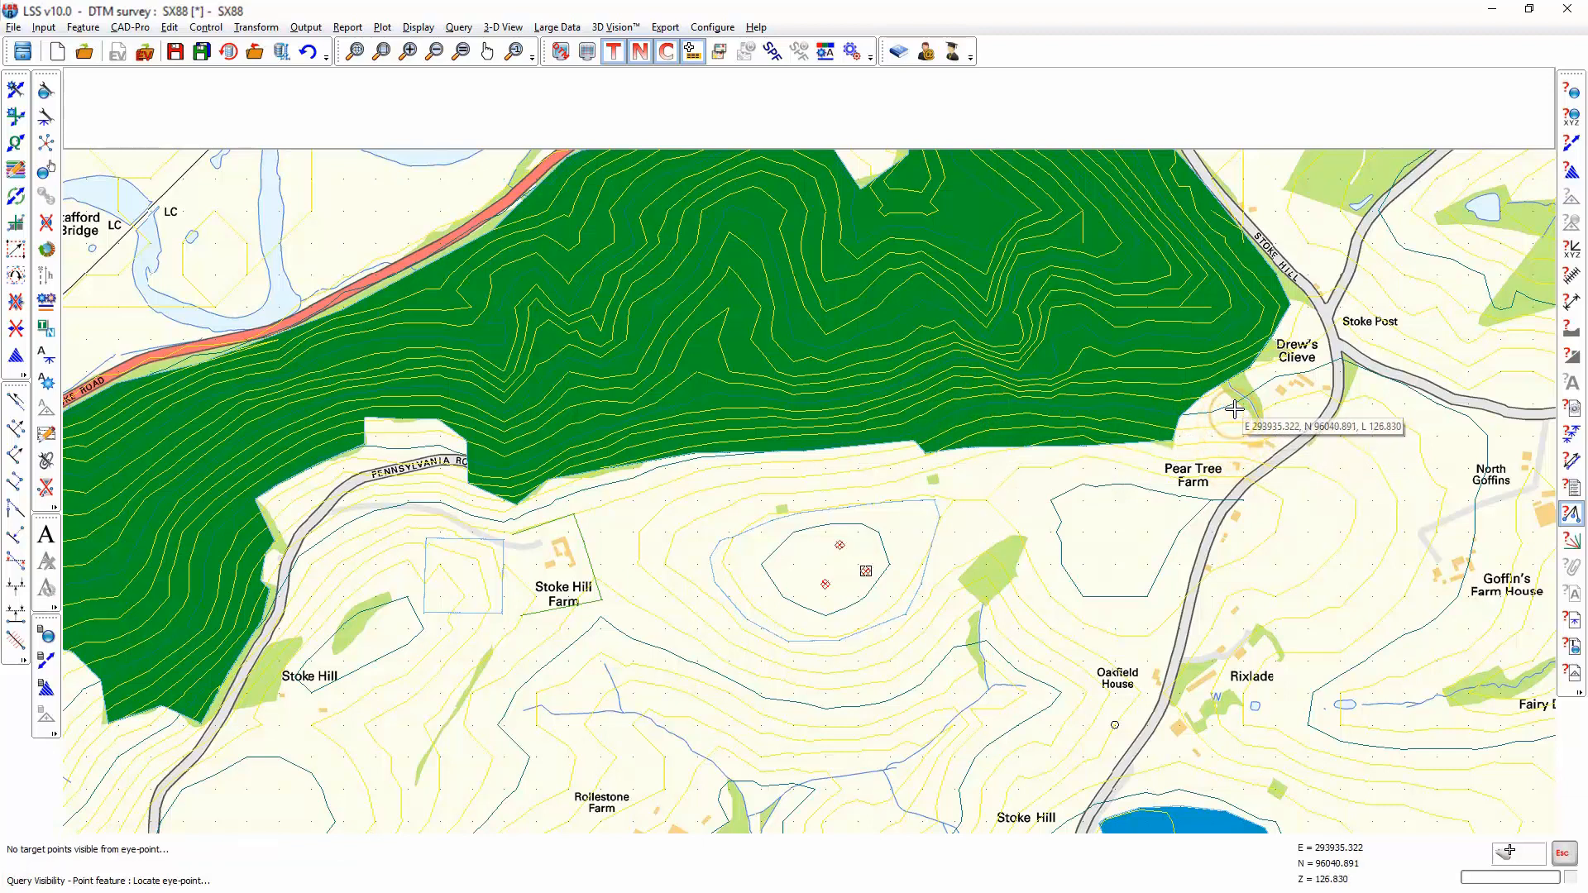
left_click(1279, 363)
left_click(1292, 334)
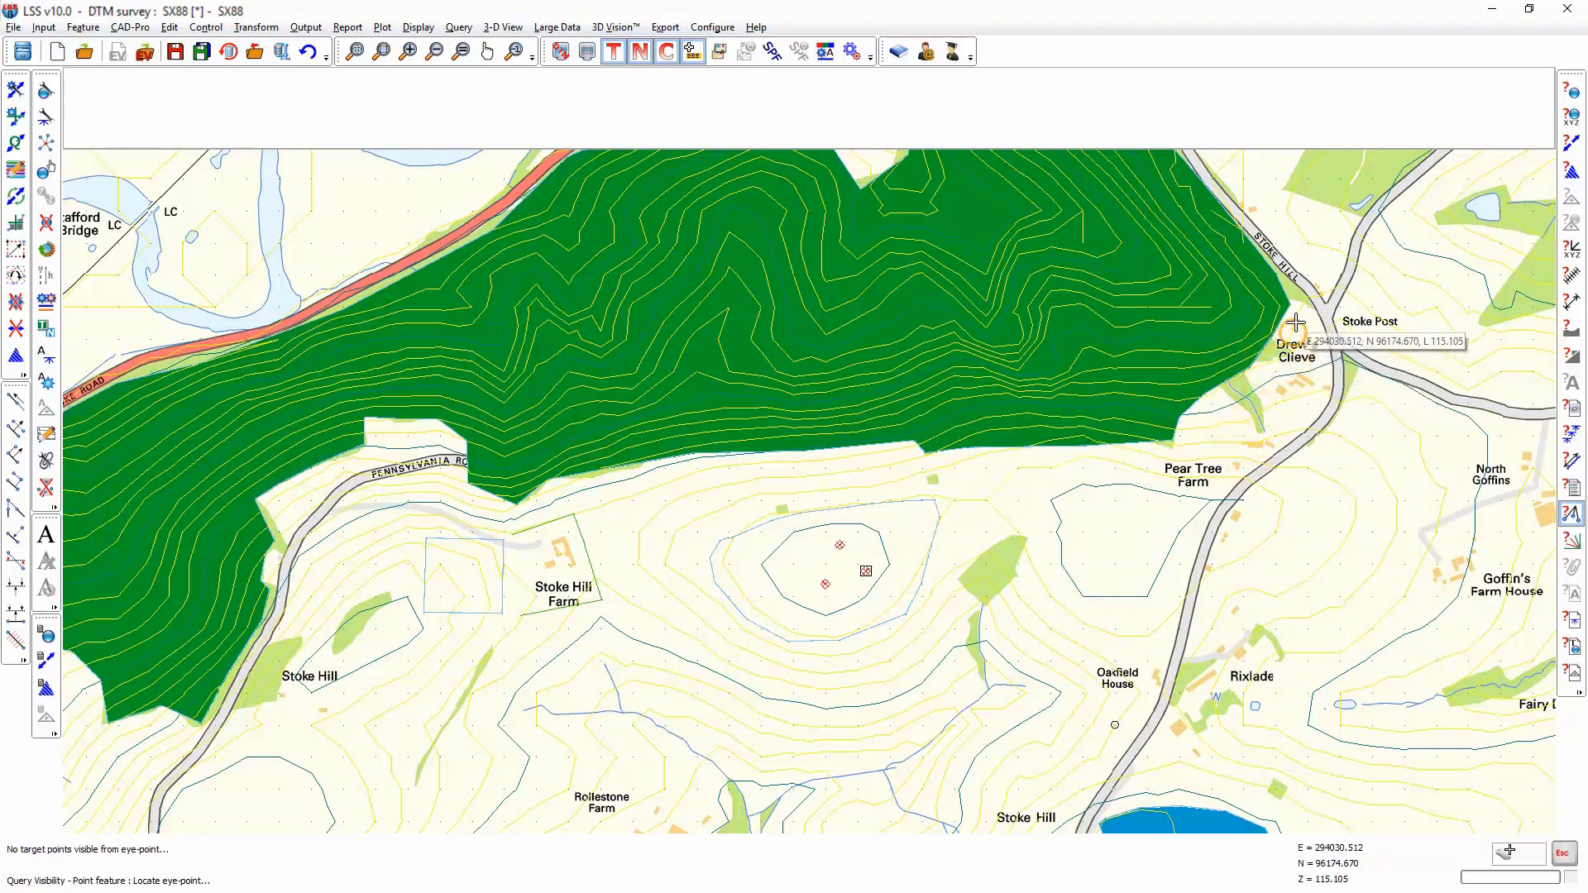
left_click(1299, 282)
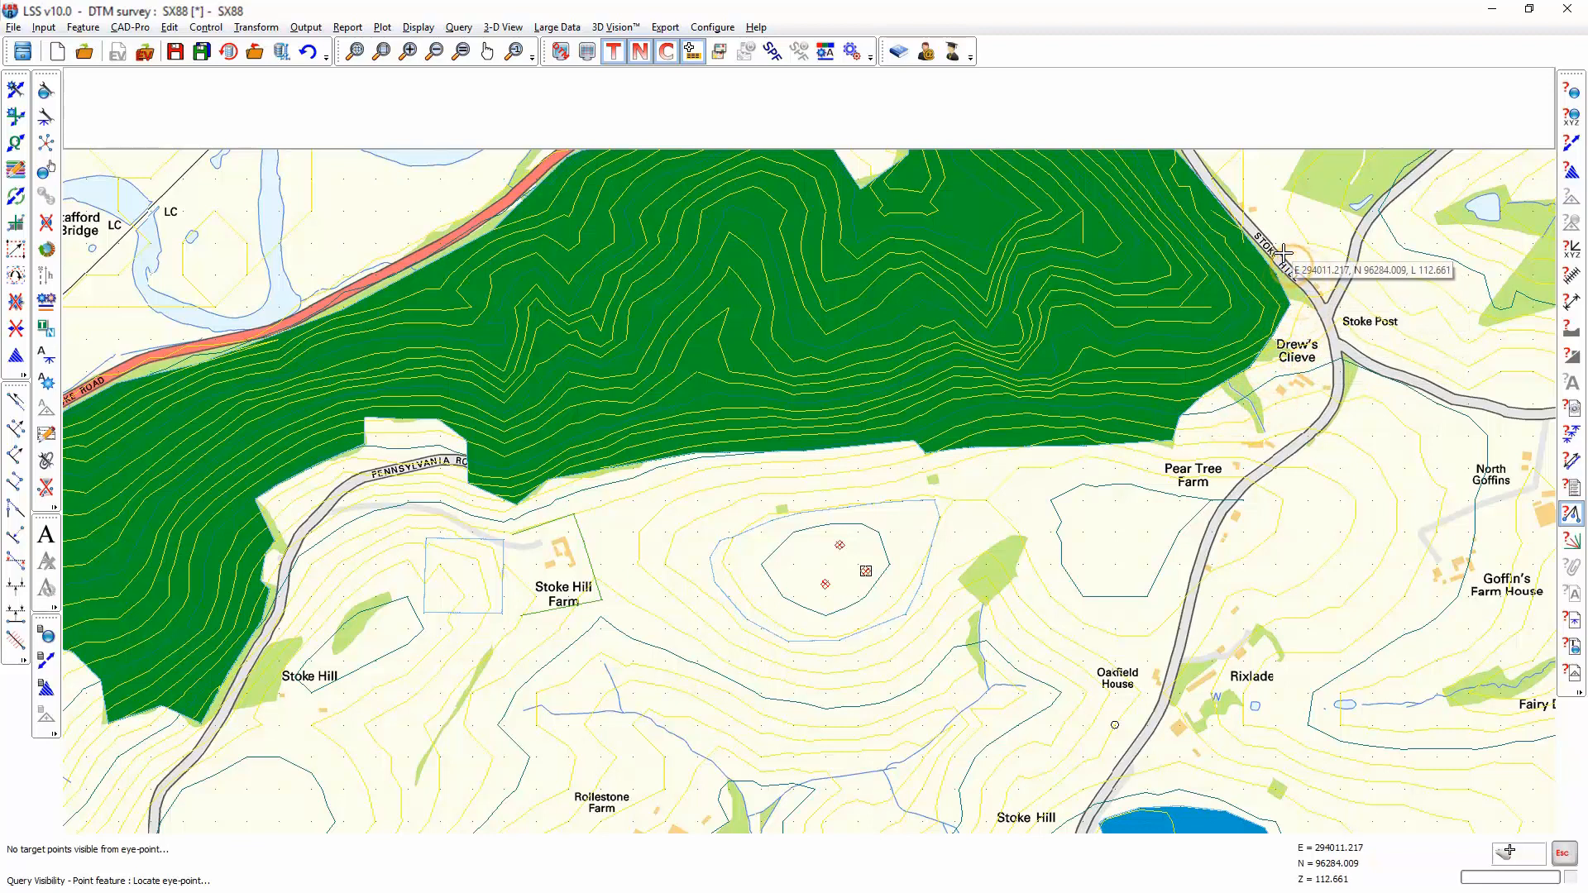